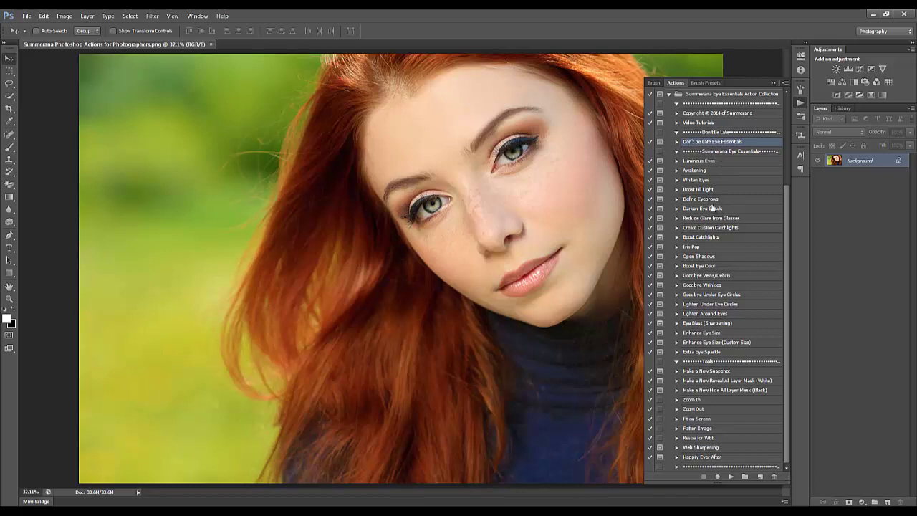
Run the Don't be Late Eye Essentials action, accepting a skin colour next to the under-eye circles for the lightening layer.
{"action": "left_click", "coordinate": [732, 477]}
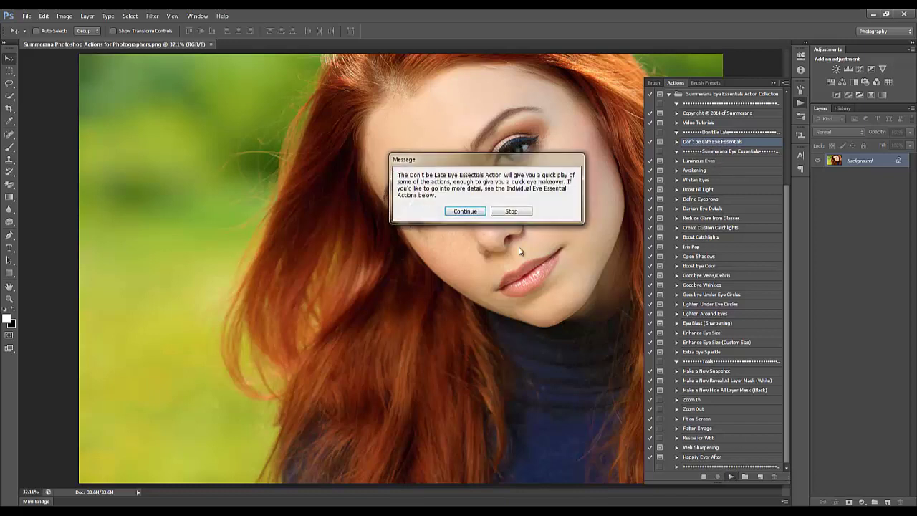
{"action": "left_click", "coordinate": [475, 212]}
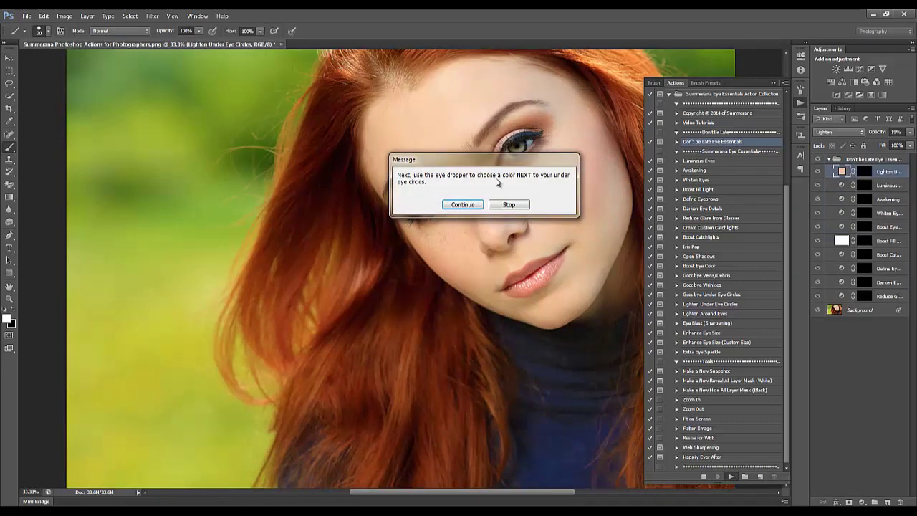
{"action": "left_click", "coordinate": [463, 204]}
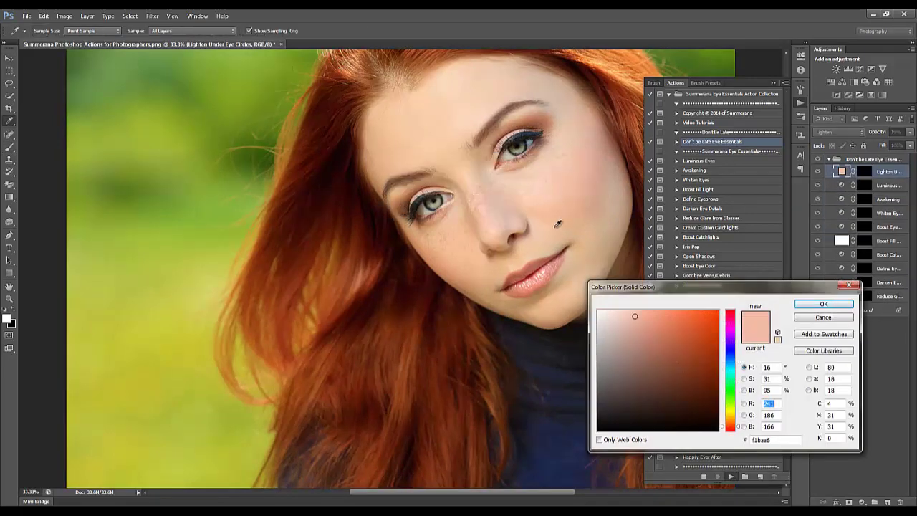
{"action": "left_click", "coordinate": [824, 303]}
{"action": "left_click", "coordinate": [500, 218]}
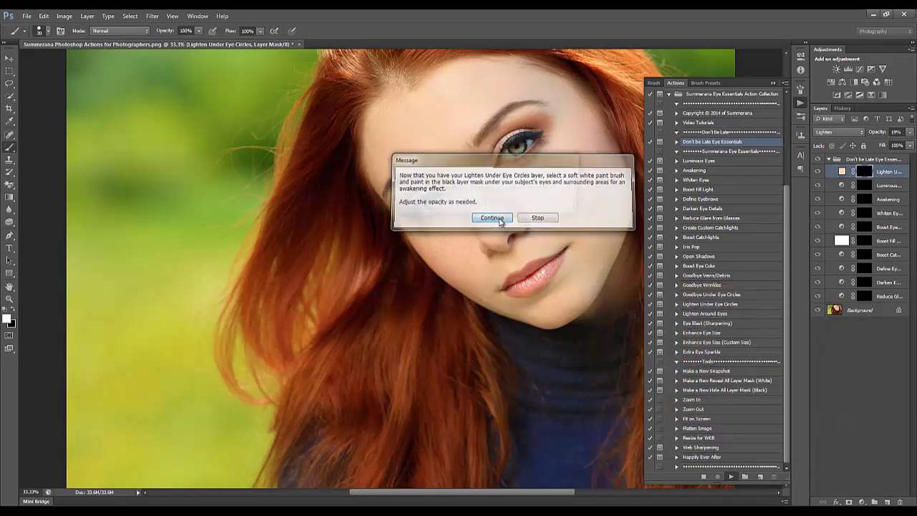
{"action": "left_click", "coordinate": [481, 205]}
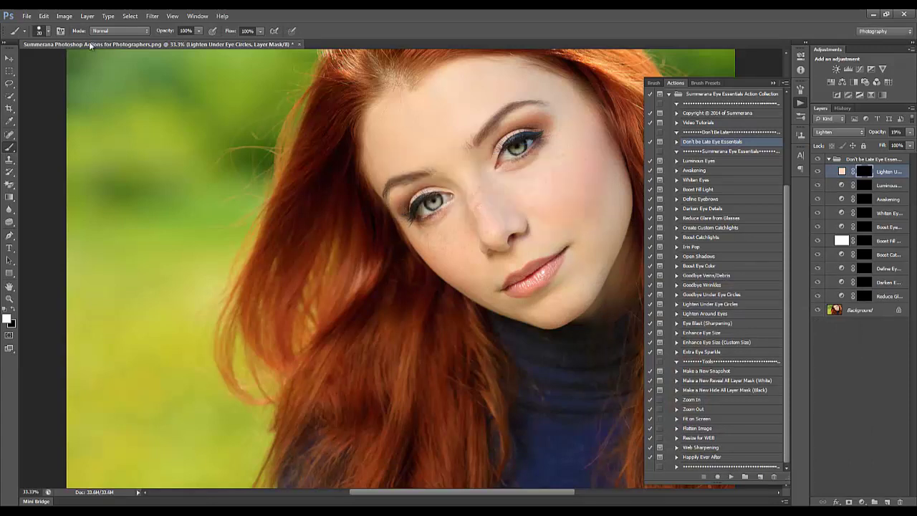
Paint under the eyes on the Lighten Under Eye Circles mask with a soft white 80 px brush, and widen the layer list.
{"action": "left_click", "coordinate": [48, 31]}
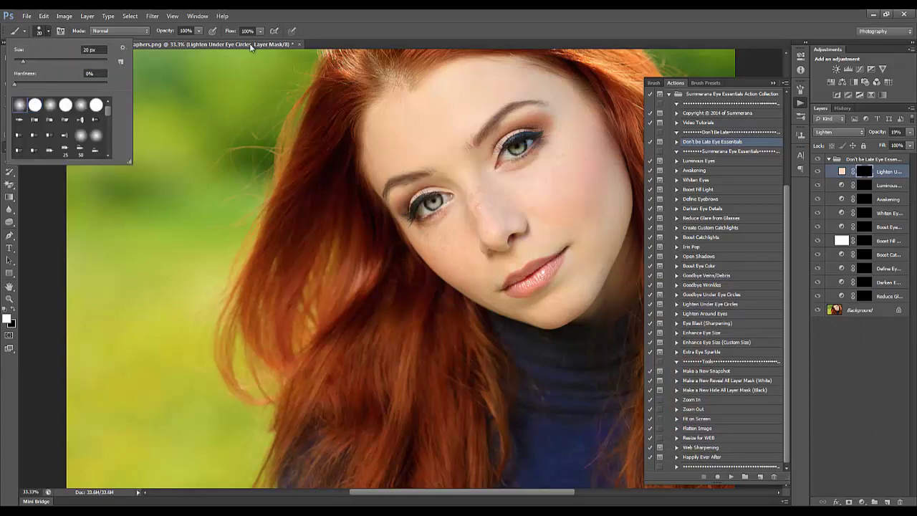
{"action": "left_click", "coordinate": [309, 12]}
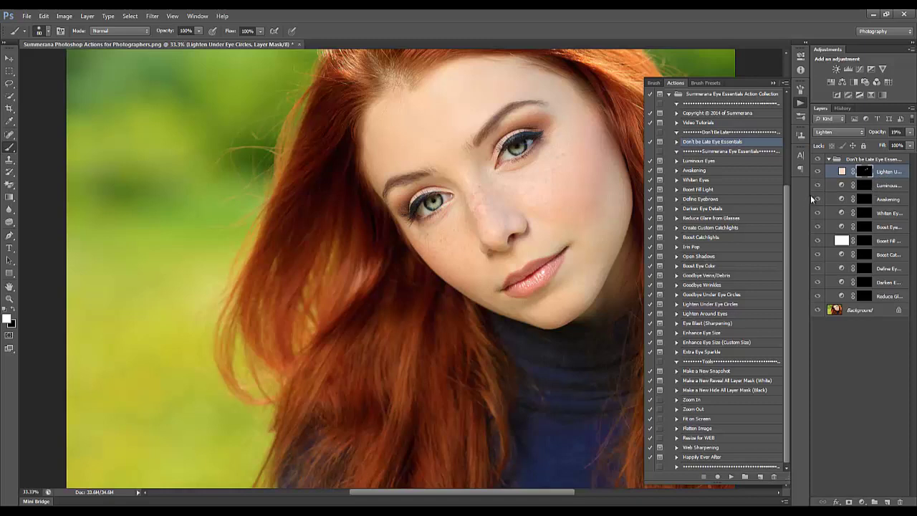
{"action": "left_click_drag", "start_coordinate": [808, 195], "coordinate": [792, 197]}
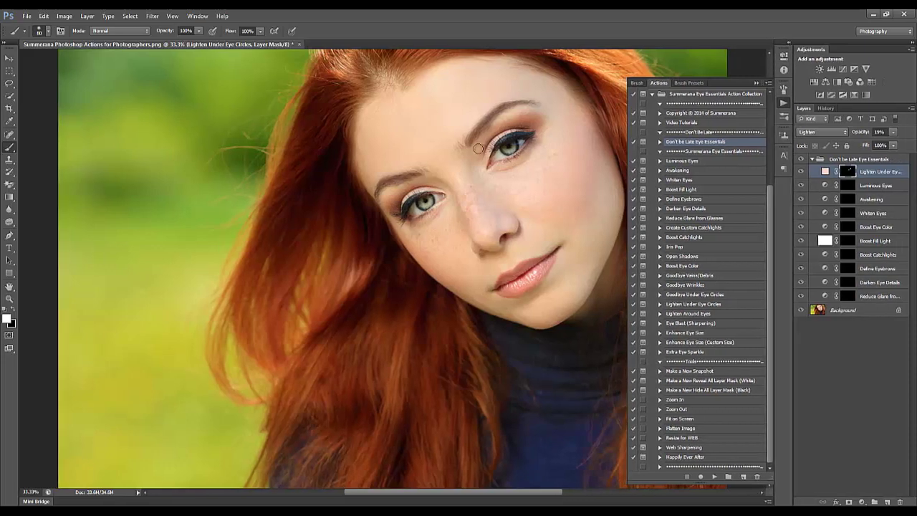
Paint the eyes in white on the Luminous Eyes mask, and both eye areas on the Awakening mask with a 400 px brush.
{"action": "key", "text": "alt+bracketleft"}
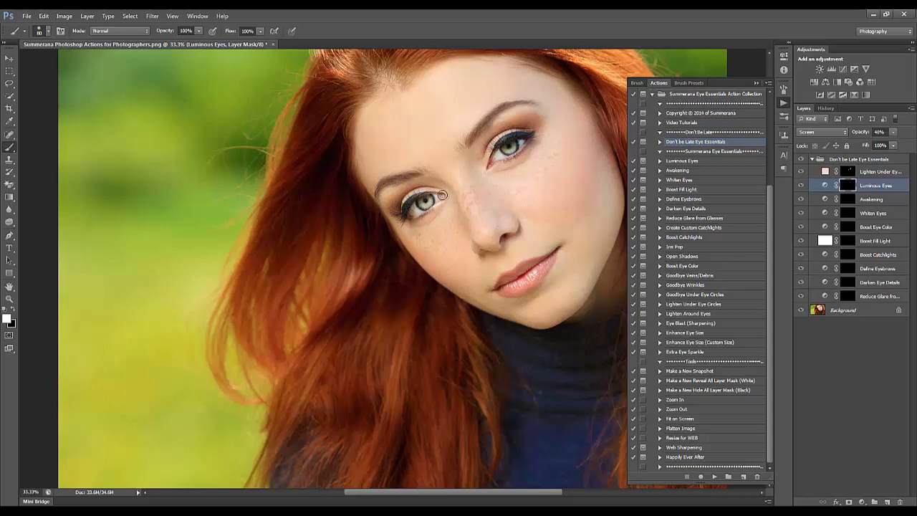
{"action": "left_click", "coordinate": [846, 198]}
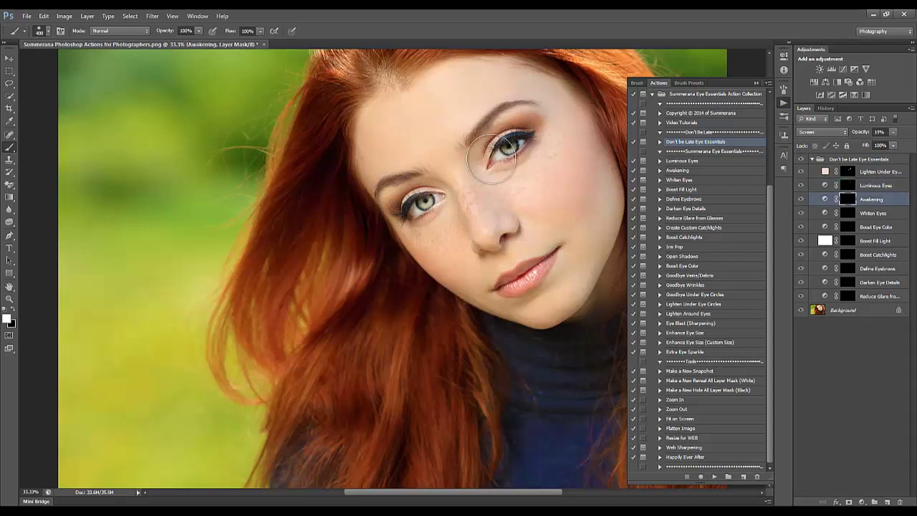
{"action": "mouse_move", "coordinate": [492, 158]}
{"action": "left_mouse_down"}
{"action": "mouse_move", "coordinate": [513, 134]}
{"action": "mouse_move", "coordinate": [528, 132]}
{"action": "mouse_move", "coordinate": [517, 153]}
{"action": "mouse_move", "coordinate": [471, 170]}
{"action": "mouse_move", "coordinate": [495, 143]}
{"action": "mouse_move", "coordinate": [535, 126]}
{"action": "mouse_move", "coordinate": [535, 146]}
{"action": "mouse_move", "coordinate": [494, 174]}
{"action": "mouse_move", "coordinate": [520, 136]}
{"action": "mouse_move", "coordinate": [540, 158]}
{"action": "left_mouse_up"}
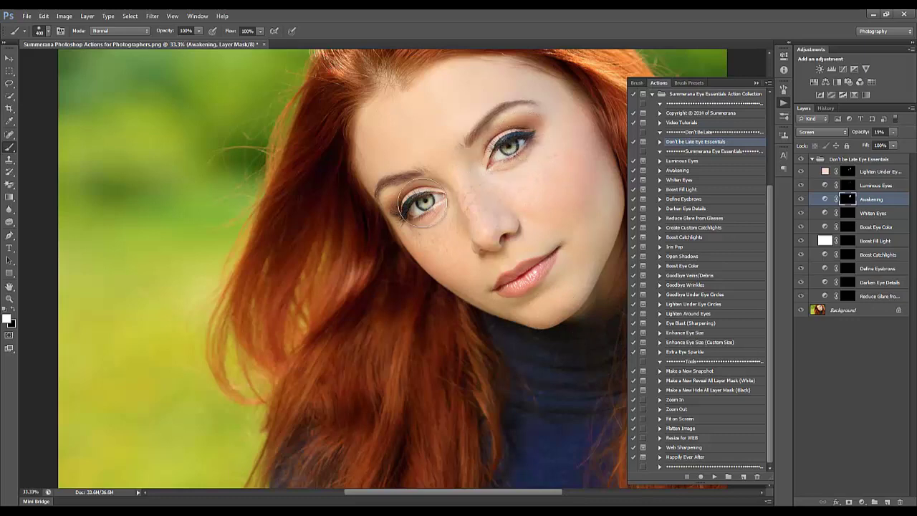
{"action": "mouse_move", "coordinate": [423, 203]}
{"action": "left_mouse_down"}
{"action": "mouse_move", "coordinate": [429, 207]}
{"action": "mouse_move", "coordinate": [413, 213]}
{"action": "mouse_move", "coordinate": [433, 200]}
{"action": "left_mouse_up"}
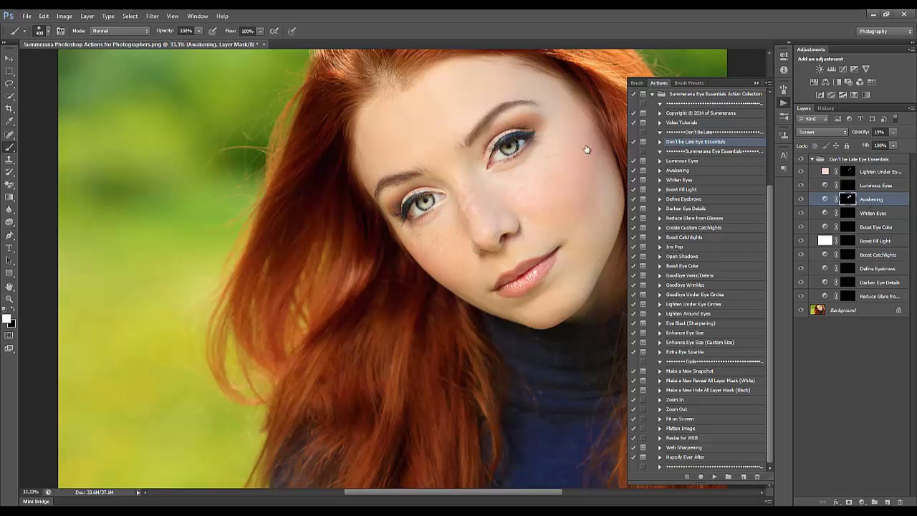
Paint the whites of both eyes on the Whiten Eyes mask with a 25 px white brush.
{"action": "left_click", "coordinate": [847, 213]}
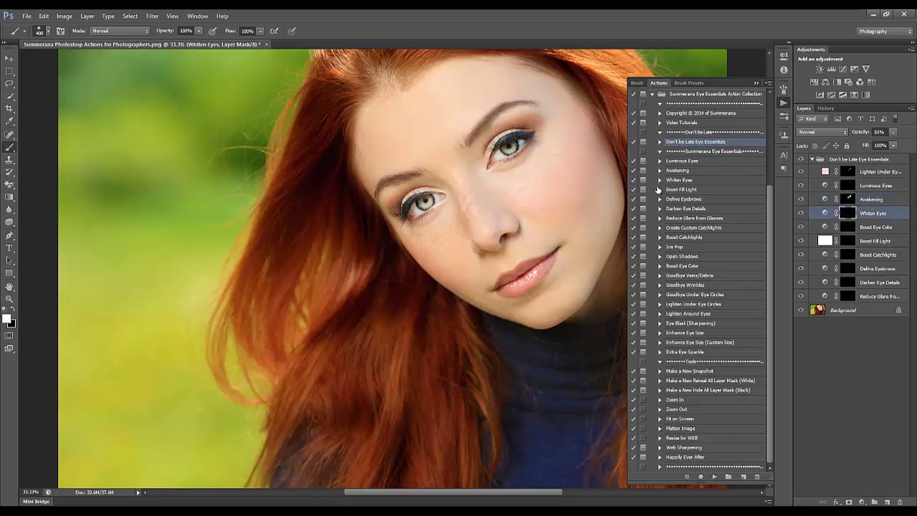
{"action": "key", "text": "bracketleft"}
{"action": "key", "text": "bracketleft"}
{"action": "key", "text": "bracketleft"}
{"action": "key", "text": "bracketleft"}
{"action": "key", "text": "bracketleft"}
{"action": "key", "text": "bracketleft"}
{"action": "key", "text": "bracketleft"}
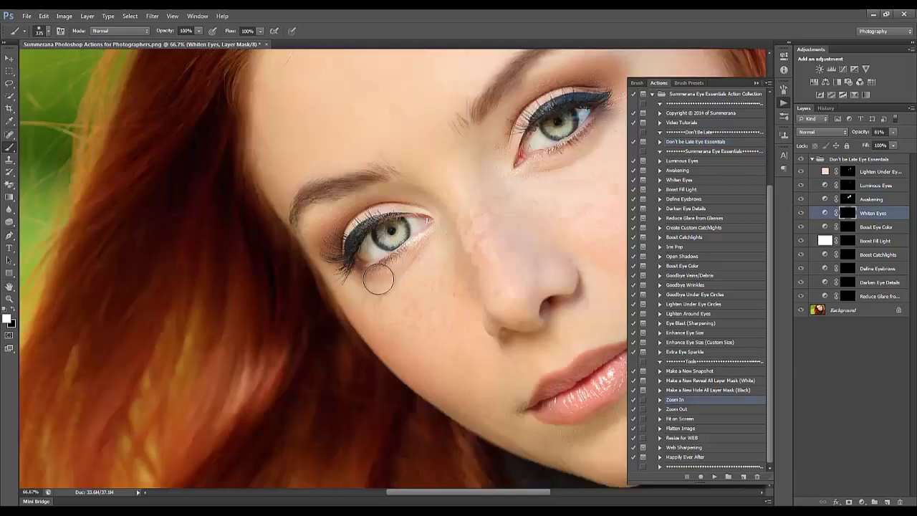
{"action": "key", "text": "bracketleft"}
{"action": "key", "text": "bracketleft"}
{"action": "key", "text": "bracketleft"}
{"action": "key", "text": "bracketleft"}
{"action": "key", "text": "bracketleft"}
{"action": "key", "text": "bracketleft"}
{"action": "key", "text": "bracketleft"}
{"action": "key", "text": "bracketleft"}
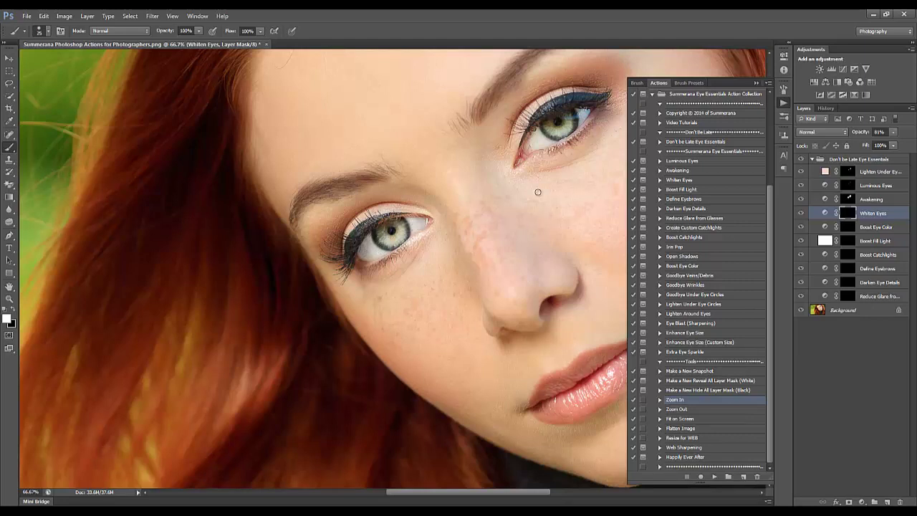
{"action": "left_click_drag", "start_coordinate": [526, 196], "coordinate": [466, 246]}
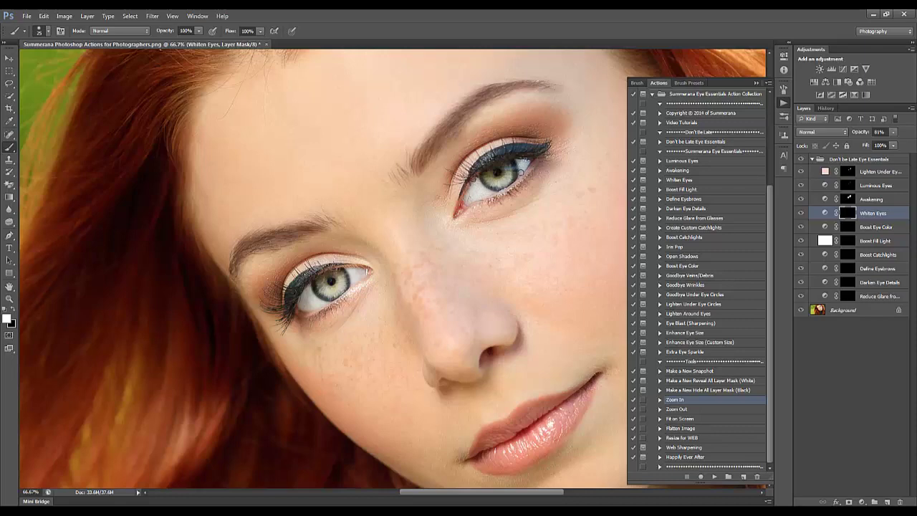
Lower the Whiten Eyes layer's opacity to 36%, judging the effect on the whole portrait.
{"action": "left_click", "coordinate": [680, 419]}
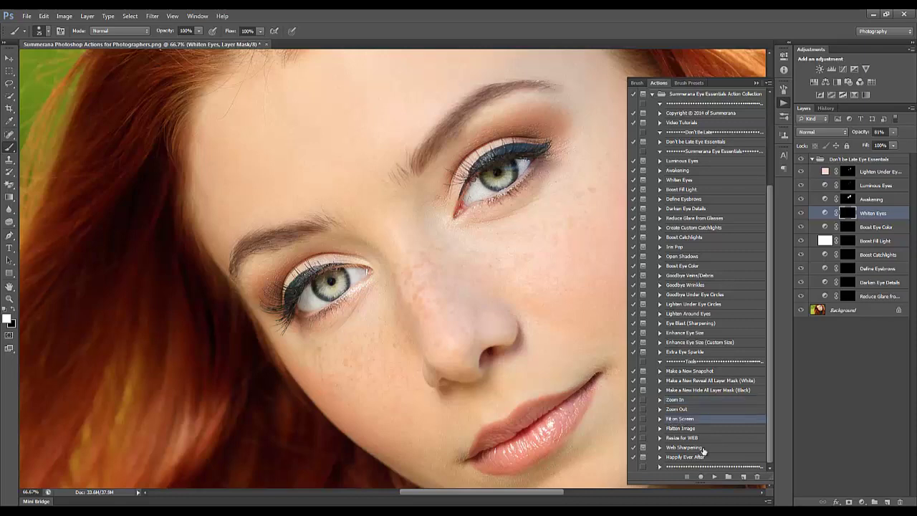
{"action": "left_click", "coordinate": [715, 477]}
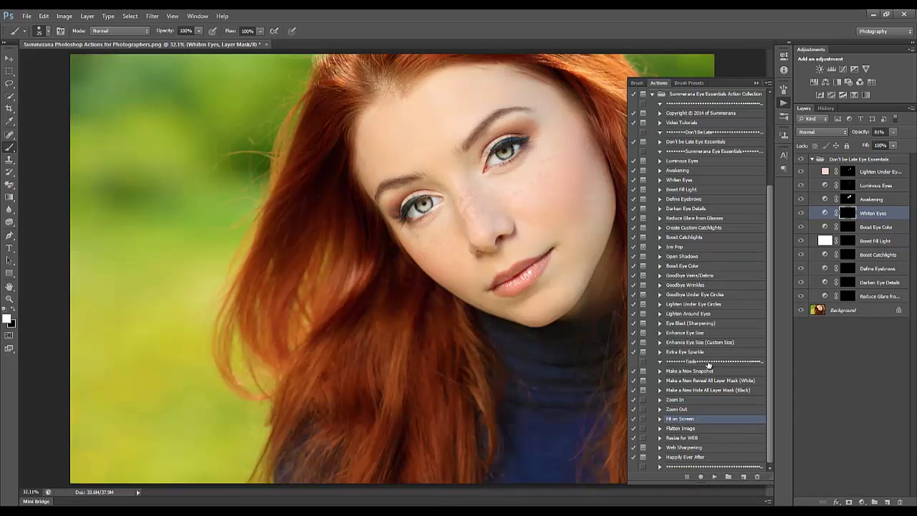
{"action": "left_click", "coordinate": [677, 411]}
{"action": "left_click", "coordinate": [715, 477]}
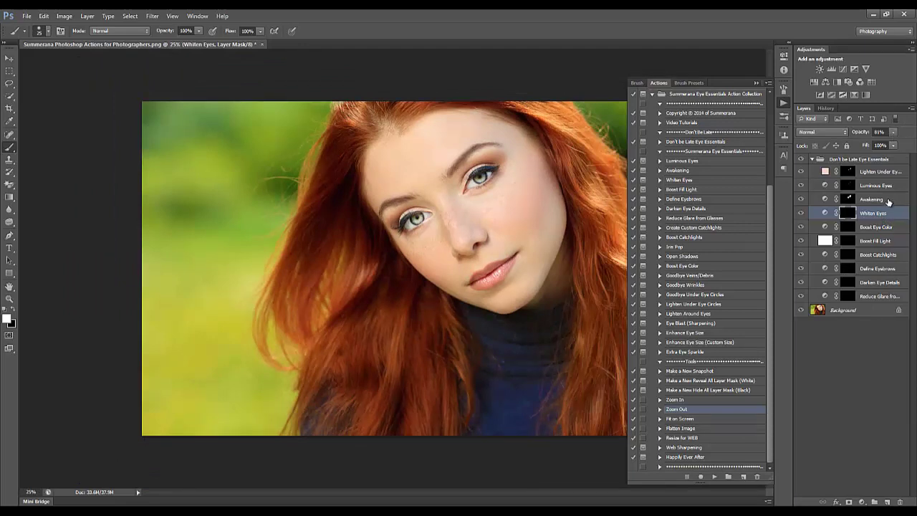
{"action": "left_click", "coordinate": [893, 132]}
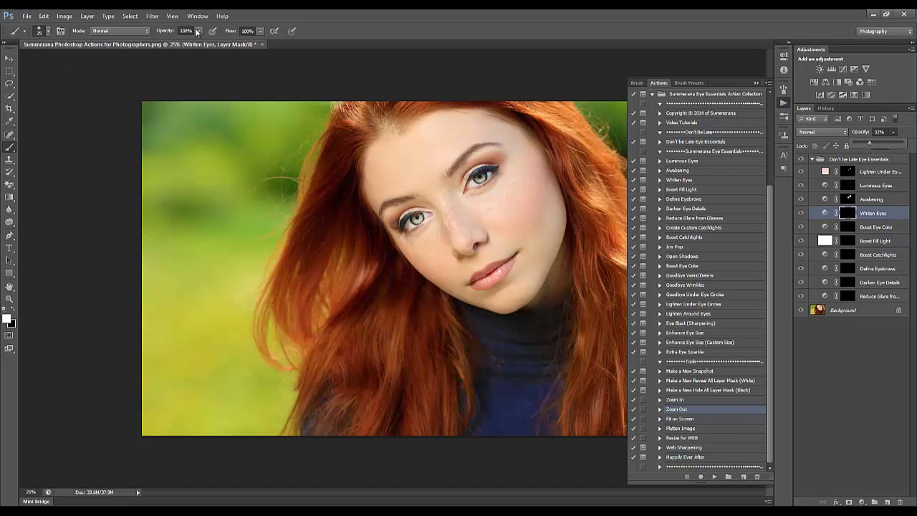
{"action": "left_click", "coordinate": [825, 212]}
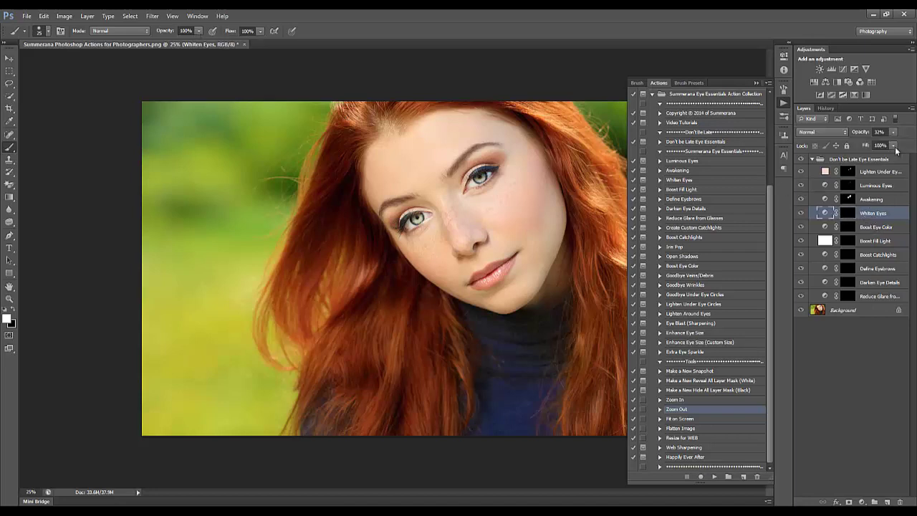
{"action": "left_click_drag", "start_coordinate": [880, 143], "coordinate": [884, 143]}
Paint both irises in white on the Boost Eye Color mask.
{"action": "left_click", "coordinate": [677, 400]}
{"action": "left_click", "coordinate": [714, 477]}
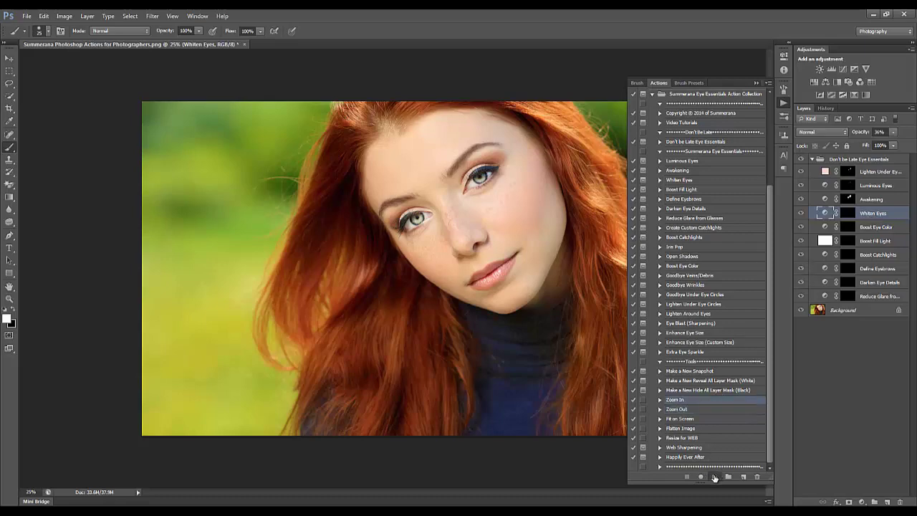
{"action": "left_click", "coordinate": [715, 477]}
{"action": "left_click_drag", "start_coordinate": [403, 154], "coordinate": [291, 251]}
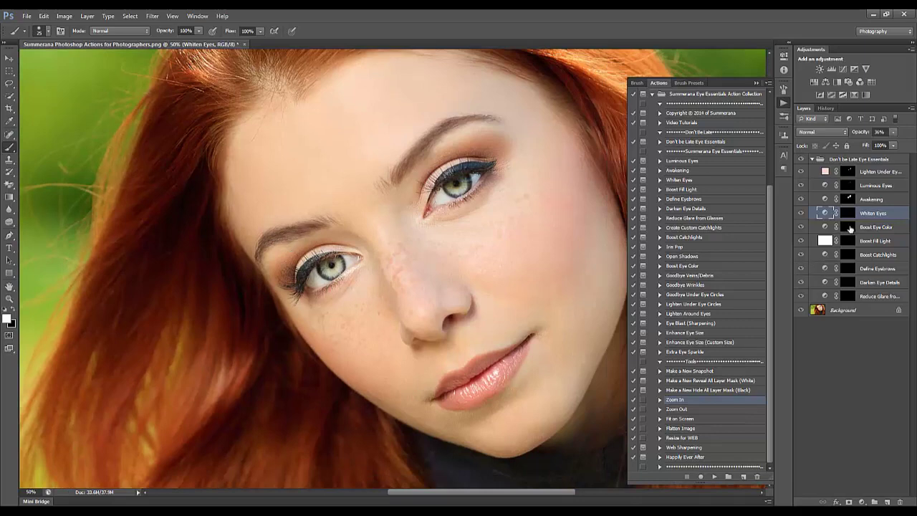
{"action": "left_click", "coordinate": [847, 227]}
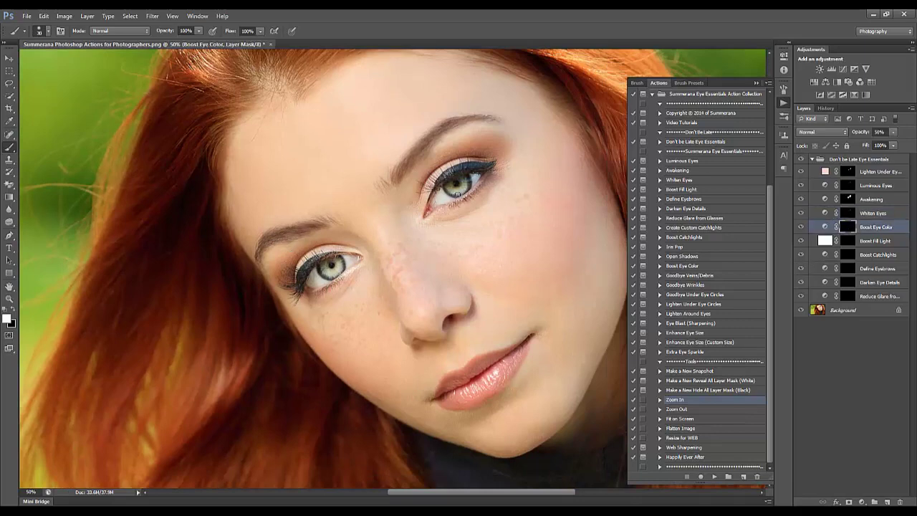
{"action": "left_click_drag", "start_coordinate": [452, 185], "coordinate": [465, 182]}
{"action": "left_click_drag", "start_coordinate": [326, 267], "coordinate": [343, 278]}
{"action": "left_click", "coordinate": [894, 132]}
Paint the irises on the Boost Fill Light mask with a 25 px brush and set the layer's opacity to 23%.
{"action": "left_click", "coordinate": [860, 243]}
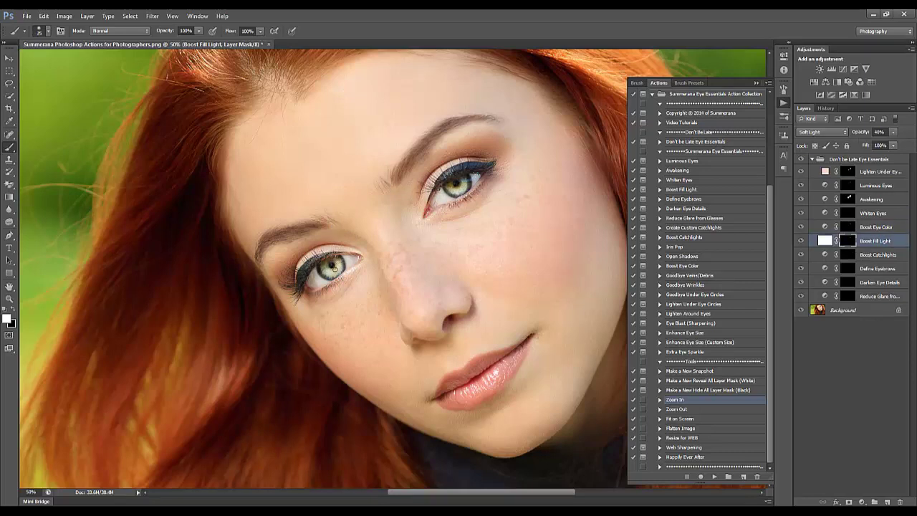
{"action": "left_click_drag", "start_coordinate": [893, 132], "coordinate": [875, 143]}
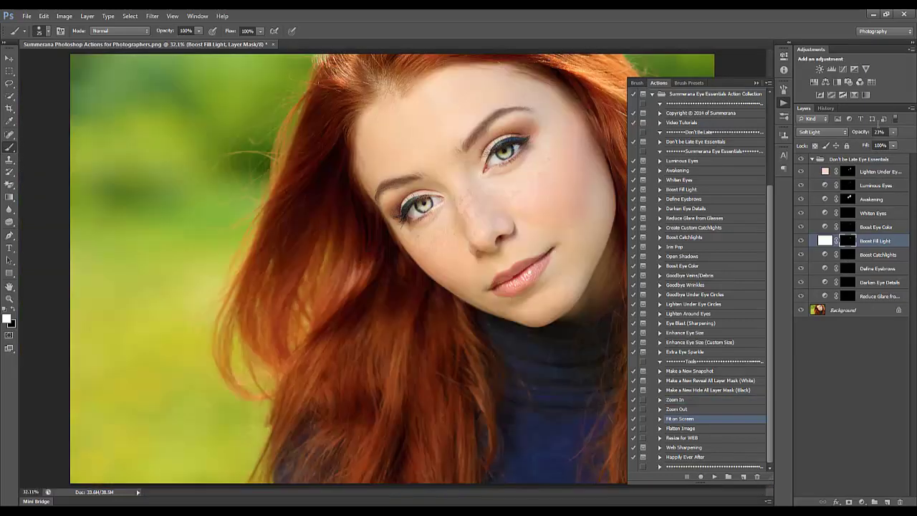
Compare before and after by hiding and reshowing the Don't be Late Eye Essentials layer group.
{"action": "left_click", "coordinate": [801, 159]}
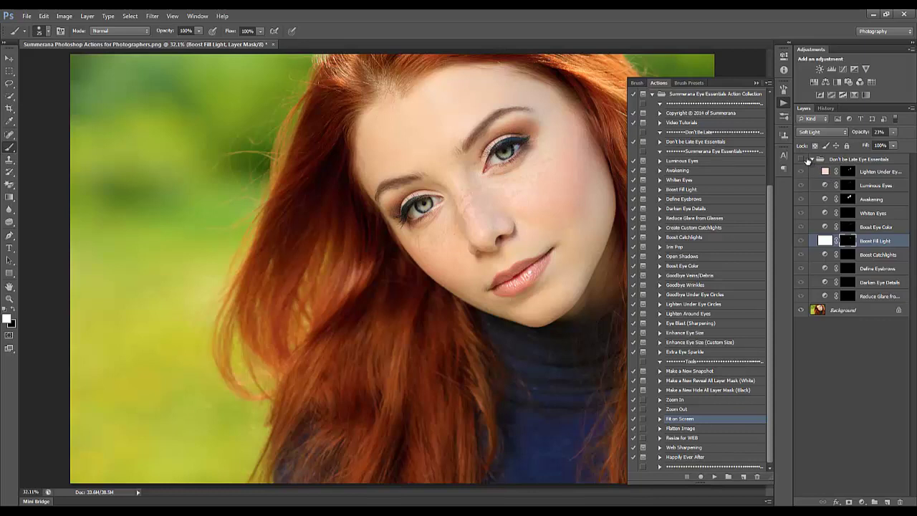
{"action": "left_click", "coordinate": [801, 159]}
Paint over both eyebrows on the Define Eyebrows mask with a 40 px white brush.
{"action": "left_click", "coordinate": [676, 399]}
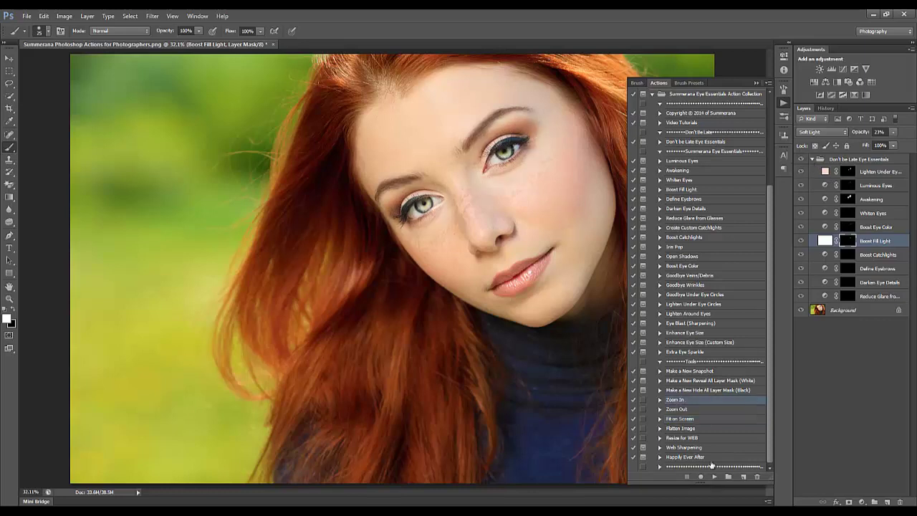
{"action": "left_click", "coordinate": [714, 476]}
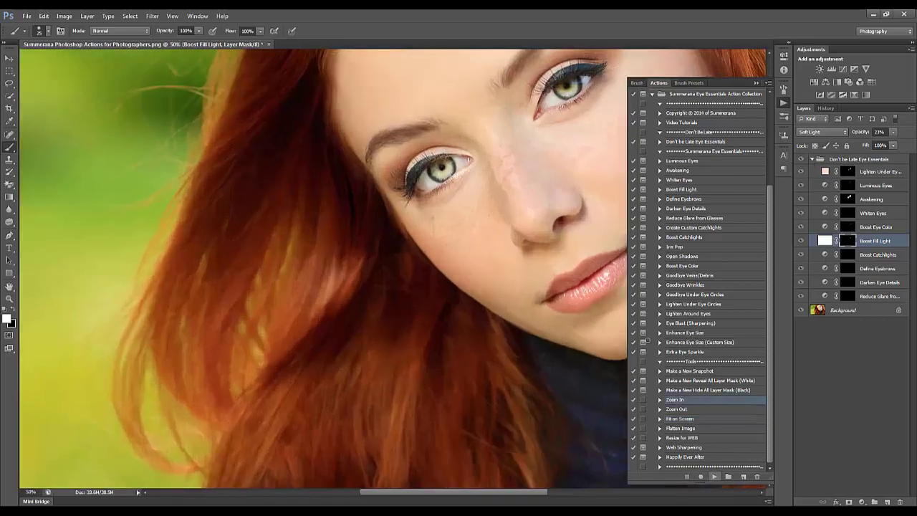
{"action": "left_click_drag", "start_coordinate": [563, 207], "coordinate": [490, 299]}
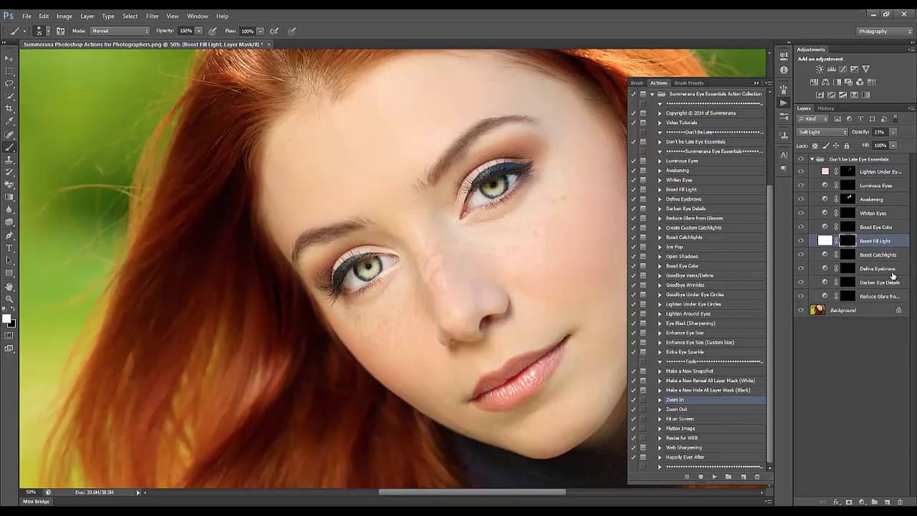
{"action": "left_click", "coordinate": [847, 257]}
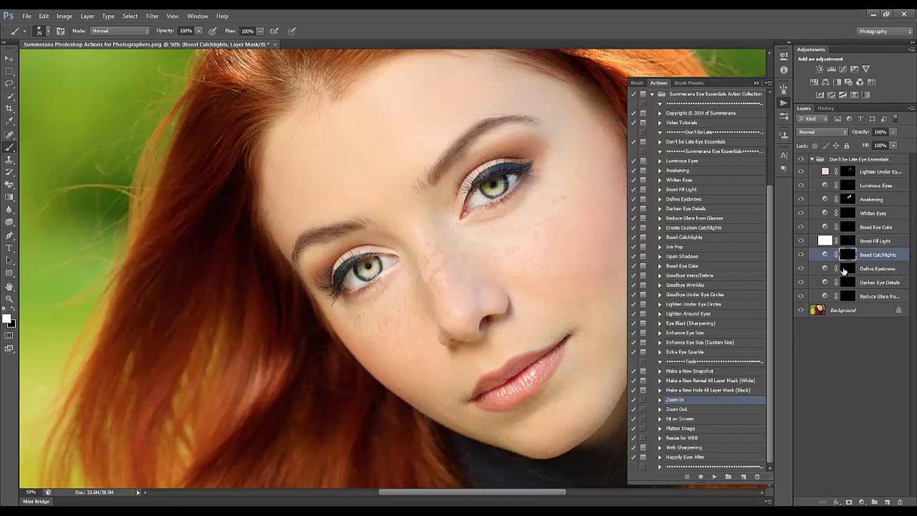
{"action": "left_click", "coordinate": [846, 268]}
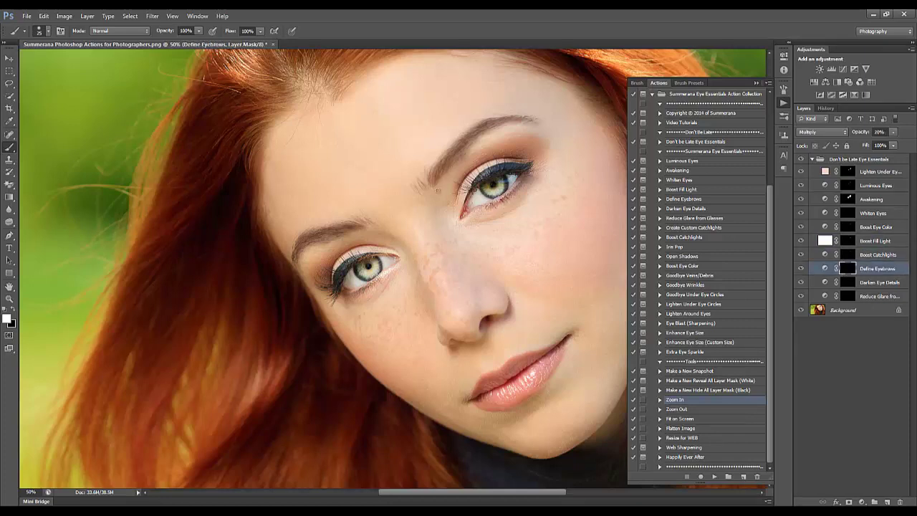
{"action": "key", "text": "bracketright"}
{"action": "key", "text": "bracketright"}
{"action": "key", "text": "bracketright"}
{"action": "key", "text": "bracketright"}
{"action": "left_click_drag", "start_coordinate": [432, 180], "coordinate": [494, 121]}
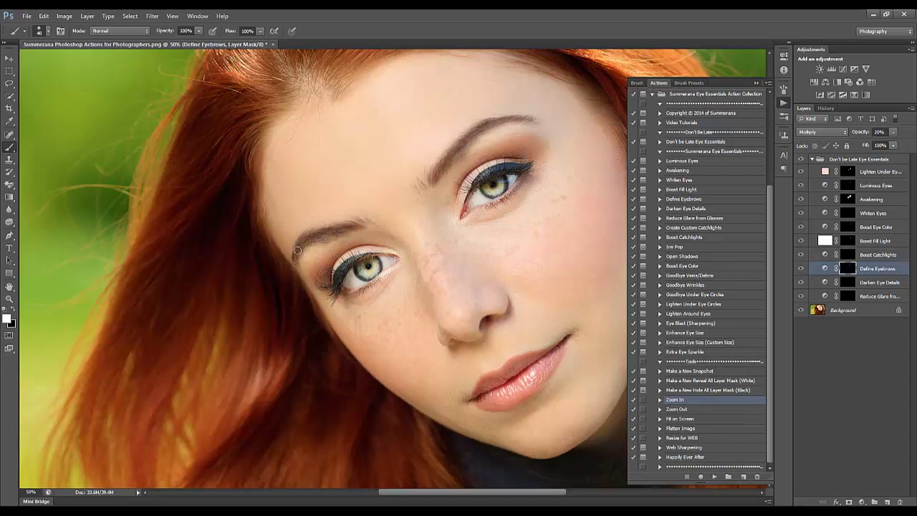
Paint the lashes and eye outlines on the Darken Eye Details mask with a 20 px brush, and select the Reduce Glare from Glasses mask.
{"action": "left_click", "coordinate": [849, 283]}
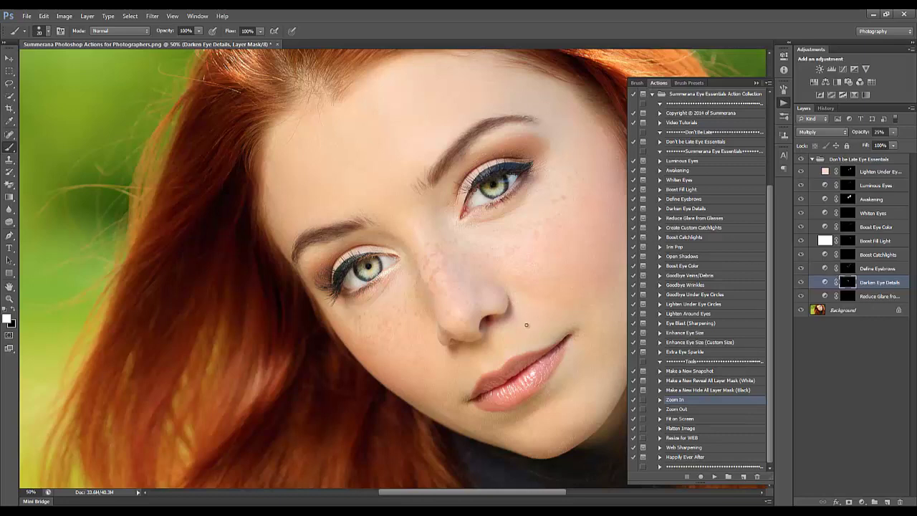
{"action": "left_click", "coordinate": [849, 297]}
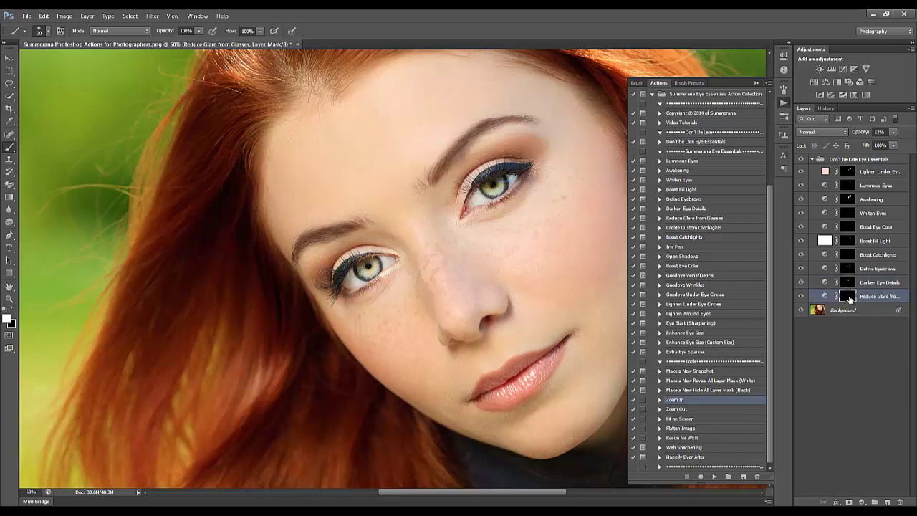
Run the Create Custom Catchlights action and accept its messages to add the catchlights layer.
{"action": "left_click", "coordinate": [688, 227]}
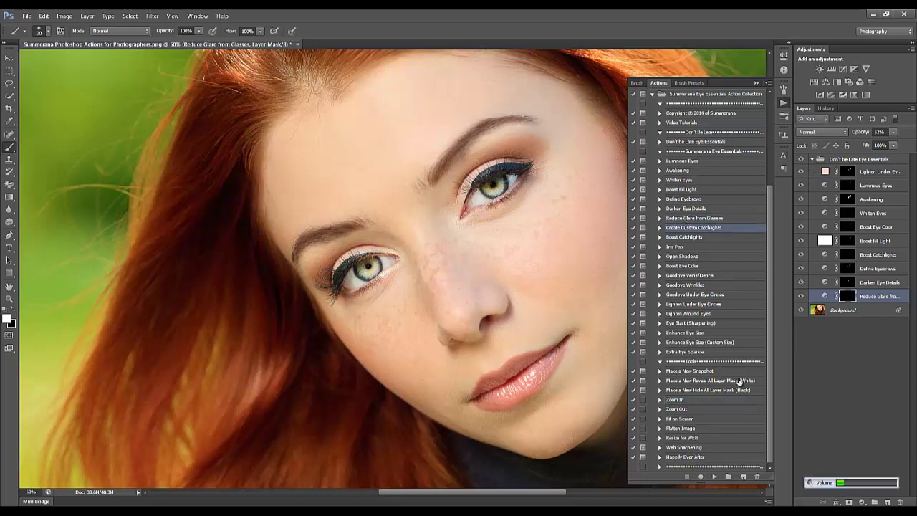
{"action": "left_click", "coordinate": [716, 477]}
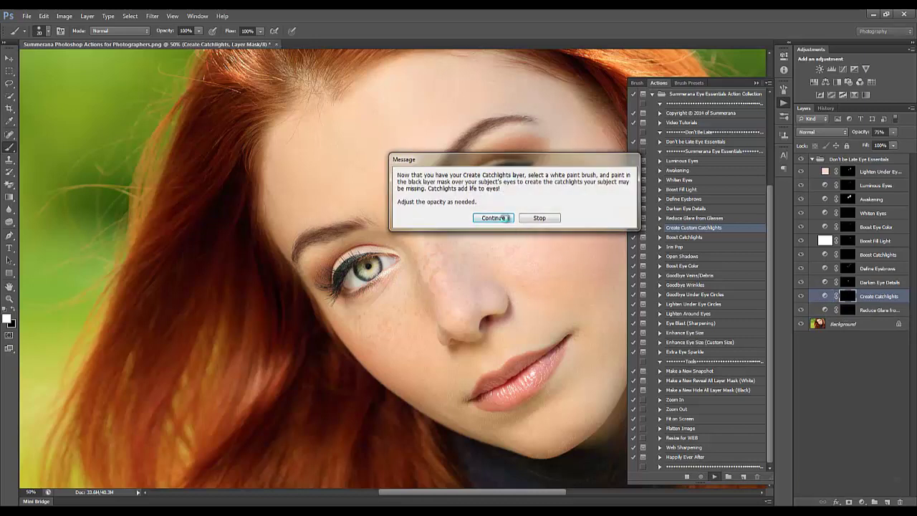
{"action": "left_click", "coordinate": [494, 218]}
{"action": "left_click", "coordinate": [493, 217]}
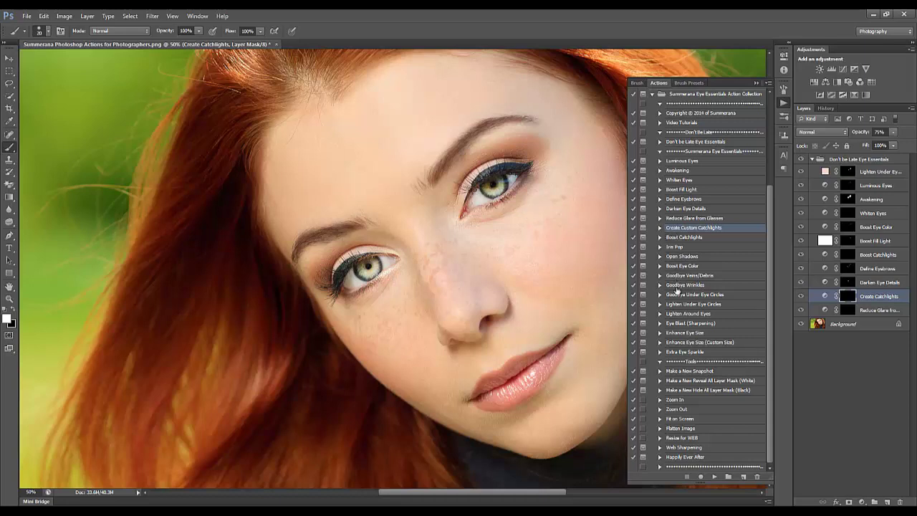
Choose a brush preset for painting and set the Create Catchlights layer's opacity to 54%.
{"action": "left_click", "coordinate": [50, 32]}
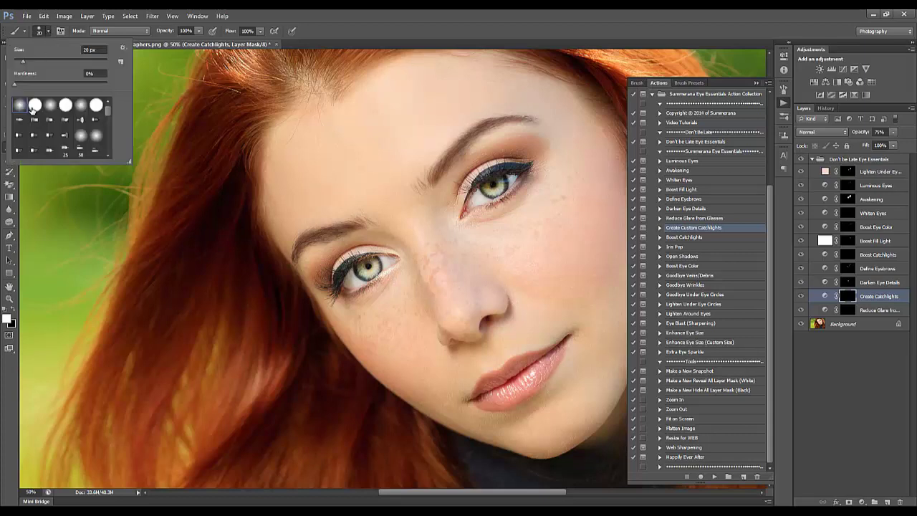
{"action": "left_click", "coordinate": [38, 108]}
{"action": "left_click", "coordinate": [296, 12]}
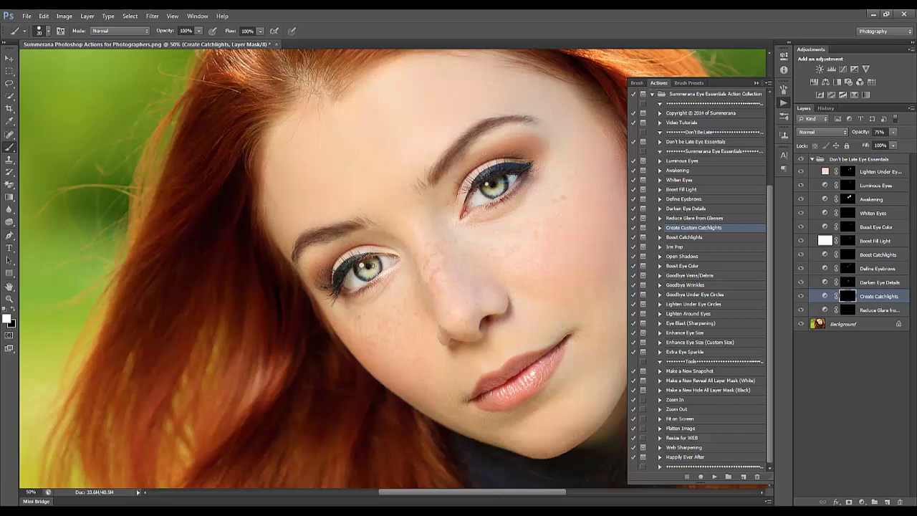
{"action": "left_click", "coordinate": [892, 135]}
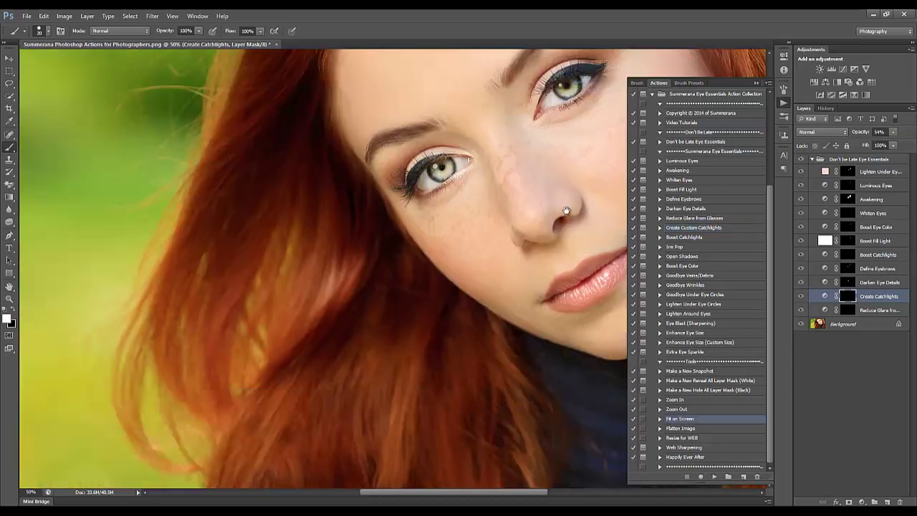
{"action": "left_click_drag", "start_coordinate": [565, 213], "coordinate": [505, 292]}
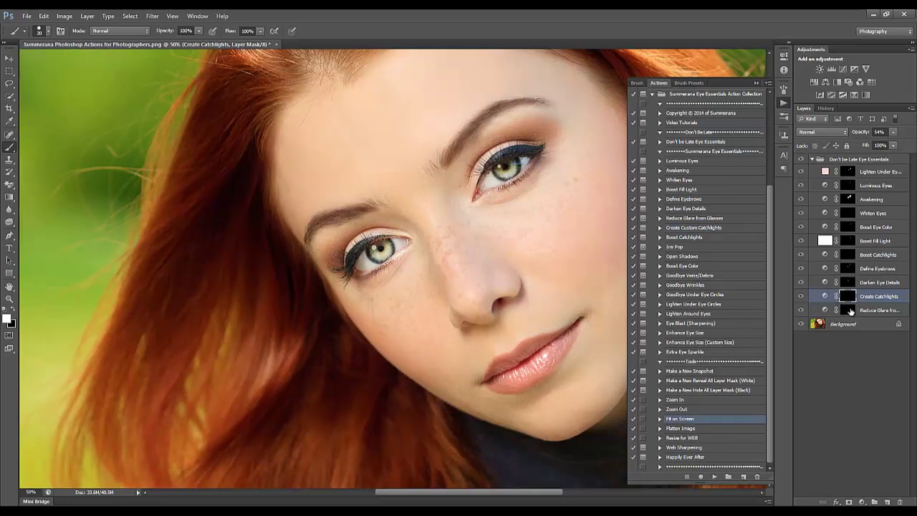
Run the Iris Pop action, accepting the before snapshot and the flattening of the existing layers.
{"action": "left_click", "coordinate": [681, 247]}
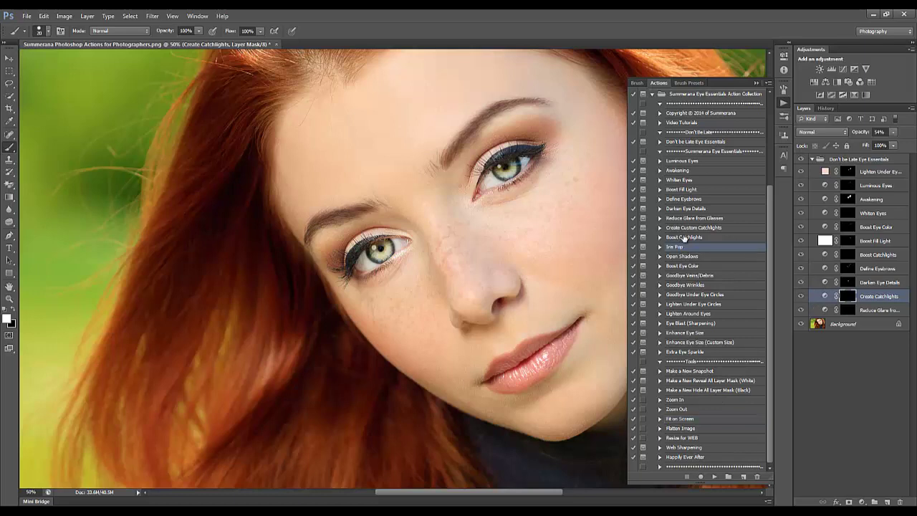
{"action": "left_click", "coordinate": [684, 237]}
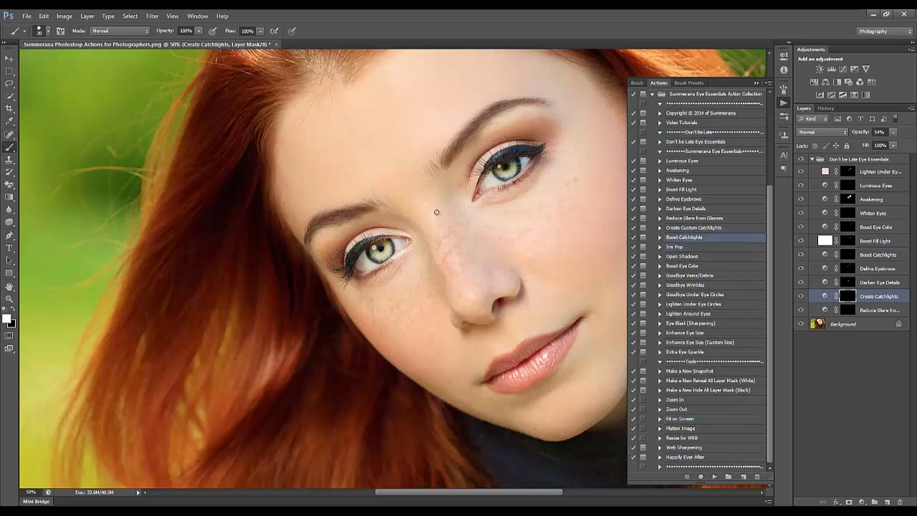
{"action": "left_click", "coordinate": [681, 246]}
{"action": "left_click", "coordinate": [717, 477]}
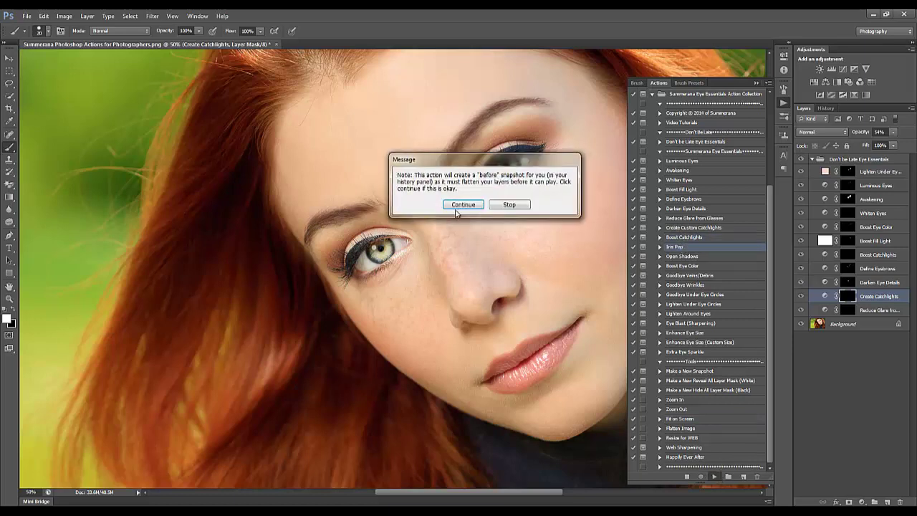
{"action": "left_click", "coordinate": [463, 204]}
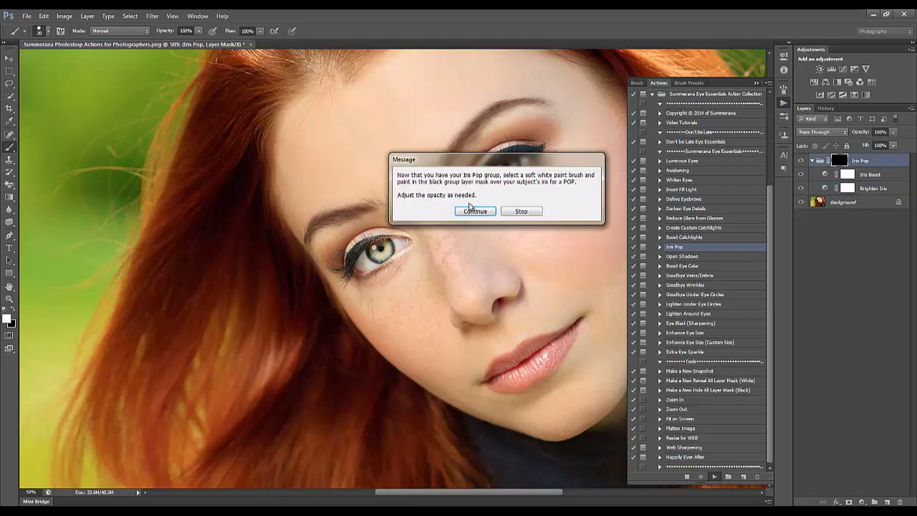
{"action": "left_click", "coordinate": [487, 209]}
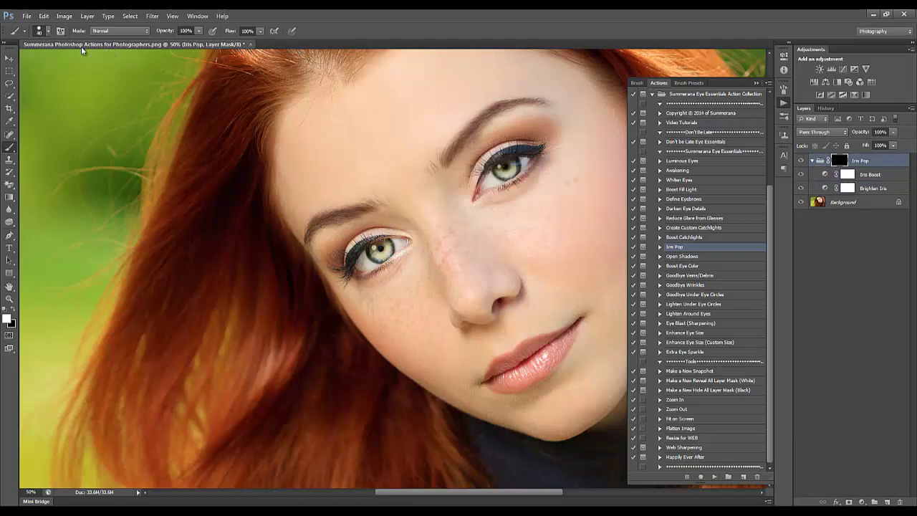
Paint both irises on the Iris Pop group mask with a 60 px white brush and set the group's opacity to 17%.
{"action": "left_click", "coordinate": [47, 32]}
{"action": "left_click", "coordinate": [373, 19]}
{"action": "key", "text": "bracketright"}
{"action": "key", "text": "bracketright"}
{"action": "mouse_move", "coordinate": [503, 173]}
{"action": "left_mouse_down"}
{"action": "mouse_move", "coordinate": [514, 166]}
{"action": "mouse_move", "coordinate": [505, 168]}
{"action": "left_mouse_up"}
{"action": "mouse_move", "coordinate": [374, 249]}
{"action": "left_mouse_down"}
{"action": "mouse_move", "coordinate": [382, 254]}
{"action": "mouse_move", "coordinate": [386, 243]}
{"action": "left_mouse_up"}
{"action": "left_click_drag", "start_coordinate": [897, 135], "coordinate": [852, 146]}
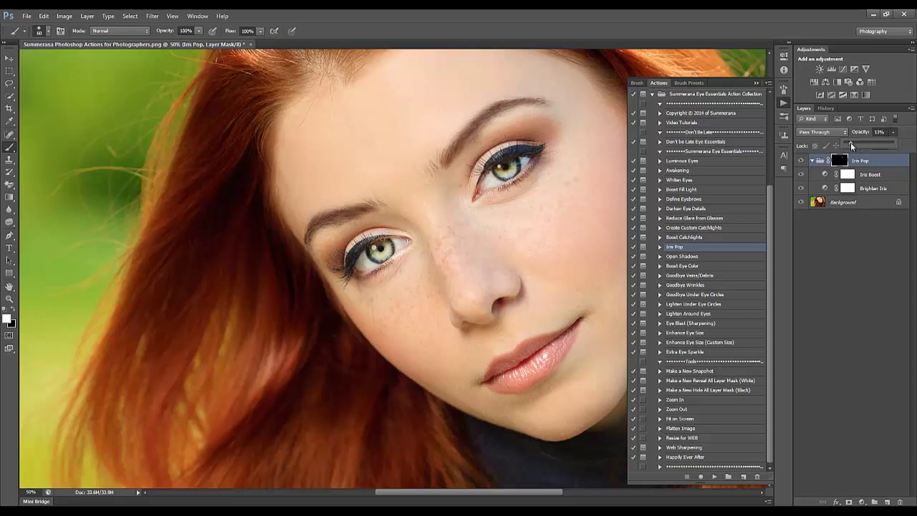
{"action": "left_click_drag", "start_coordinate": [859, 145], "coordinate": [854, 146]}
Run the Open Shadows action and accept its messages to add the masked layer.
{"action": "left_click", "coordinate": [686, 256]}
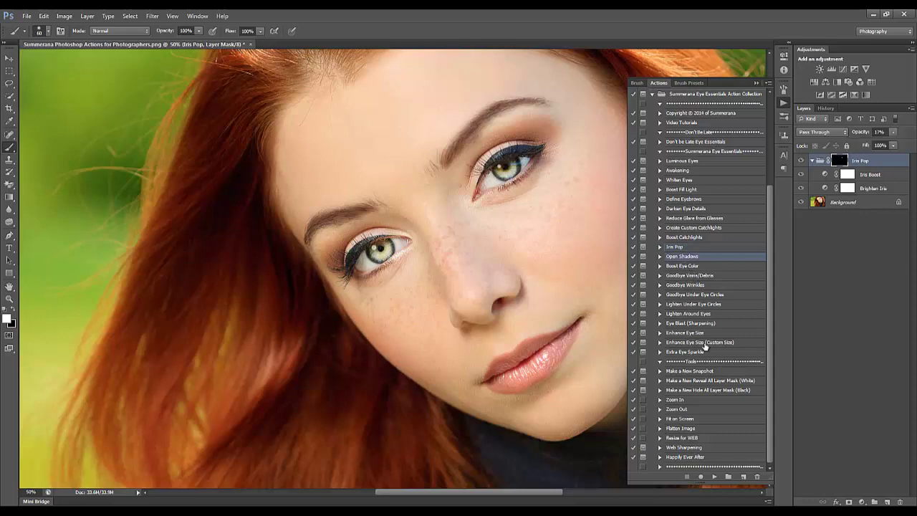
{"action": "left_click", "coordinate": [714, 476]}
{"action": "left_click", "coordinate": [464, 206]}
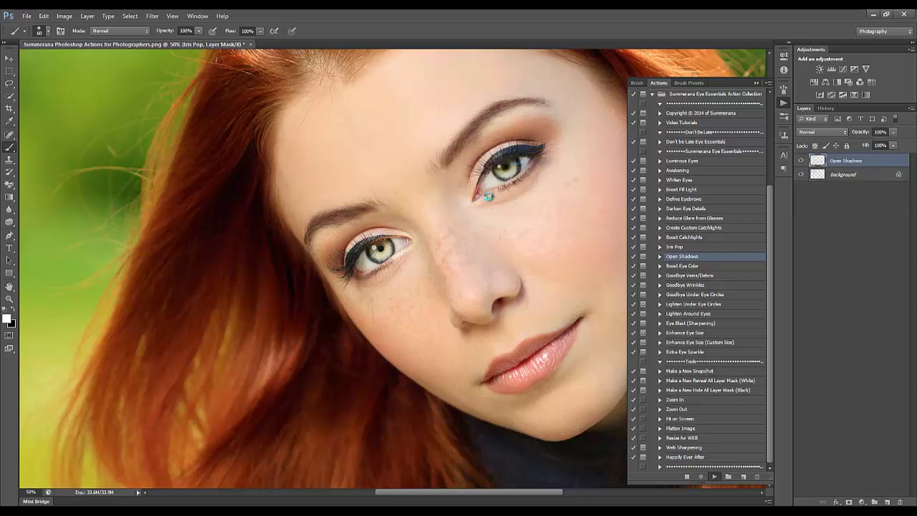
{"action": "left_click", "coordinate": [476, 211]}
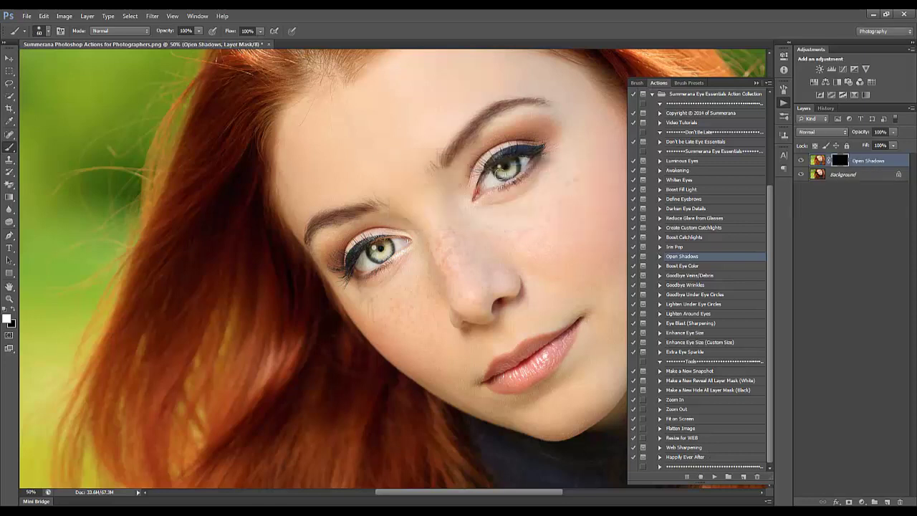
Paint over both eyes and their lash lines on the Open Shadows mask in white, adjusting the brush from 60 px to 50 px.
{"action": "left_click_drag", "start_coordinate": [502, 166], "coordinate": [534, 155]}
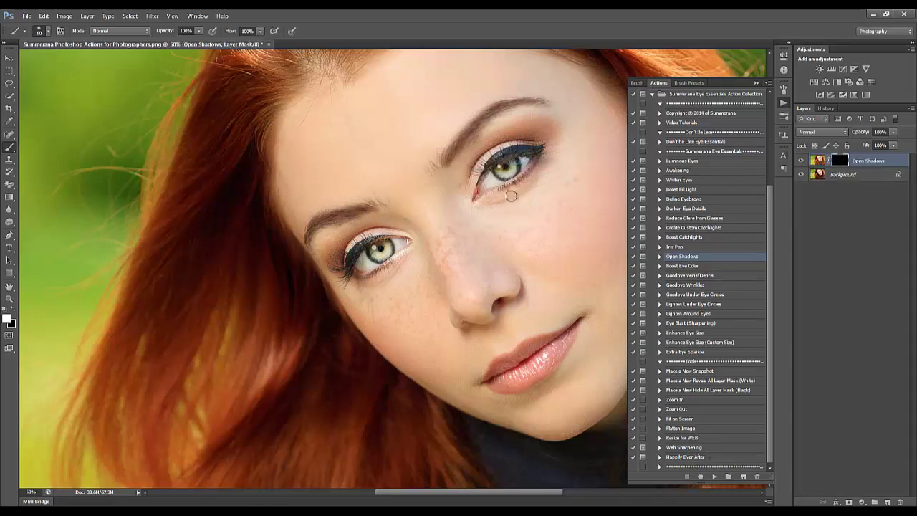
{"action": "mouse_move", "coordinate": [387, 245]}
{"action": "left_mouse_down"}
{"action": "mouse_move", "coordinate": [369, 250]}
{"action": "mouse_move", "coordinate": [352, 281]}
{"action": "mouse_move", "coordinate": [362, 278]}
{"action": "mouse_move", "coordinate": [350, 282]}
{"action": "mouse_move", "coordinate": [399, 275]}
{"action": "mouse_move", "coordinate": [386, 282]}
{"action": "left_mouse_up"}
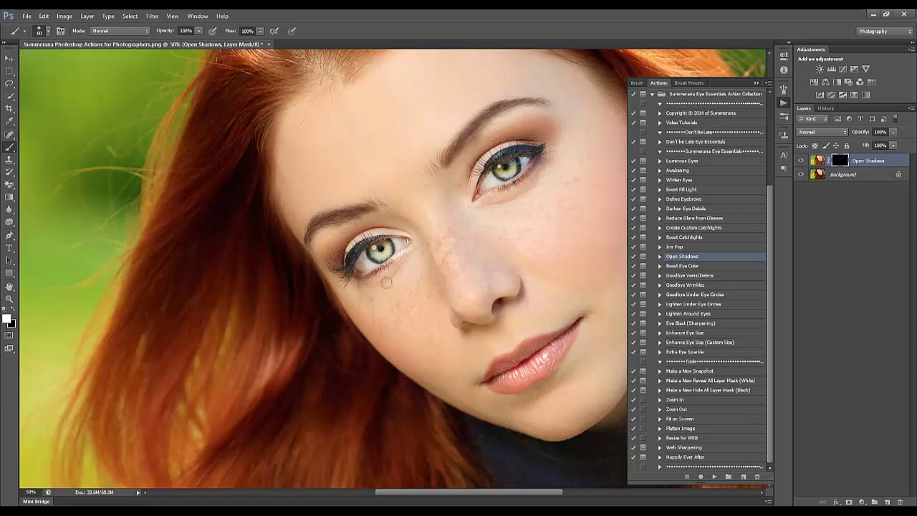
{"action": "mouse_move", "coordinate": [481, 207]}
{"action": "left_mouse_down"}
{"action": "mouse_move", "coordinate": [531, 177]}
{"action": "mouse_move", "coordinate": [503, 203]}
{"action": "mouse_move", "coordinate": [551, 170]}
{"action": "mouse_move", "coordinate": [549, 151]}
{"action": "mouse_move", "coordinate": [499, 141]}
{"action": "mouse_move", "coordinate": [465, 161]}
{"action": "mouse_move", "coordinate": [491, 120]}
{"action": "mouse_move", "coordinate": [527, 112]}
{"action": "mouse_move", "coordinate": [513, 150]}
{"action": "left_mouse_up"}
{"action": "key", "text": "bracketleft"}
{"action": "key", "text": "bracketleft"}
{"action": "key", "text": "bracketleft"}
{"action": "key", "text": "bracketleft"}
{"action": "mouse_move", "coordinate": [412, 240]}
{"action": "left_mouse_down"}
{"action": "mouse_move", "coordinate": [404, 235]}
{"action": "mouse_move", "coordinate": [414, 243]}
{"action": "left_mouse_up"}
{"action": "key", "text": "bracketright"}
{"action": "key", "text": "bracketright"}
{"action": "key", "text": "bracketright"}
{"action": "left_click_drag", "start_coordinate": [524, 164], "coordinate": [545, 145]}
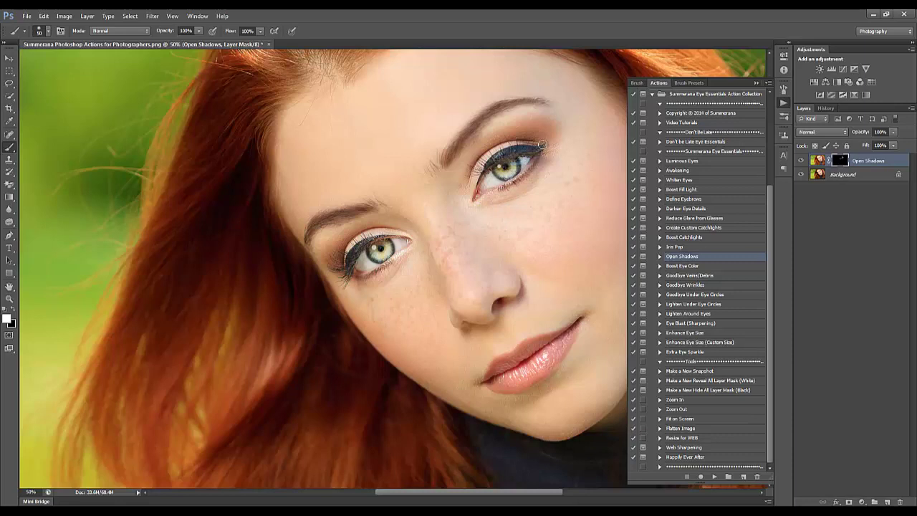
{"action": "left_click_drag", "start_coordinate": [385, 252], "coordinate": [390, 246]}
Compare the image with and without Open Shadows, also fitted on screen, and set the layer's opacity to 82%.
{"action": "left_click", "coordinate": [802, 161]}
{"action": "left_click", "coordinate": [801, 160]}
{"action": "left_click", "coordinate": [706, 418]}
{"action": "left_click", "coordinate": [714, 477]}
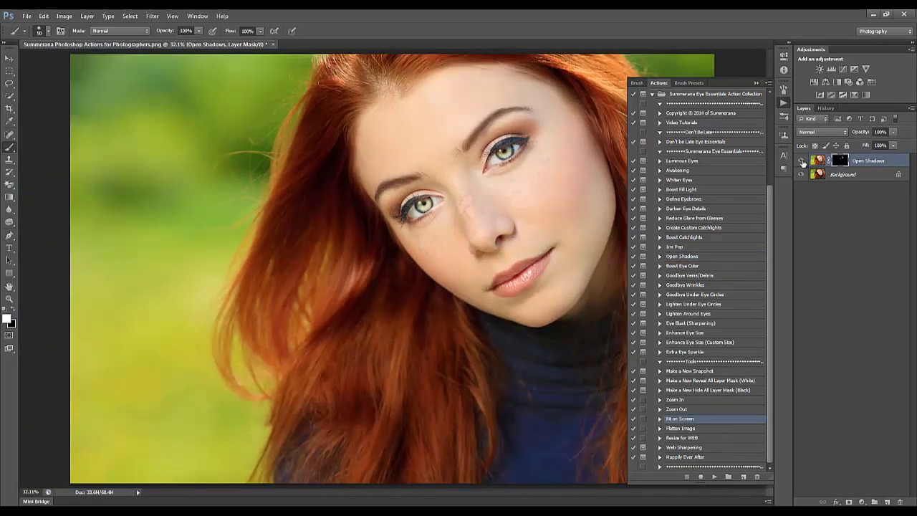
{"action": "left_click", "coordinate": [802, 161]}
{"action": "left_click", "coordinate": [802, 160]}
{"action": "left_click", "coordinate": [893, 132]}
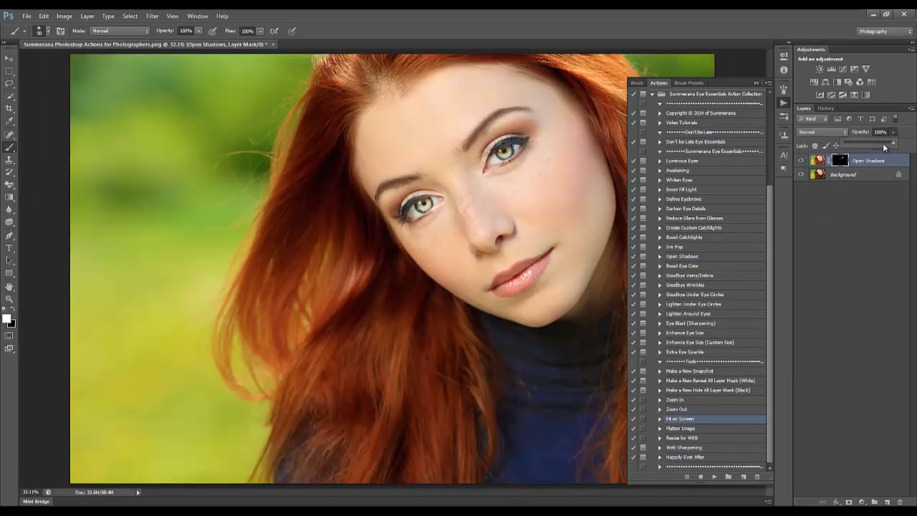
{"action": "left_click_drag", "start_coordinate": [883, 146], "coordinate": [885, 146]}
Run the Goodbye Veins/Debris action and accept all its messages to create the retouching group.
{"action": "double_click", "coordinate": [693, 278], "text": "ctrl"}
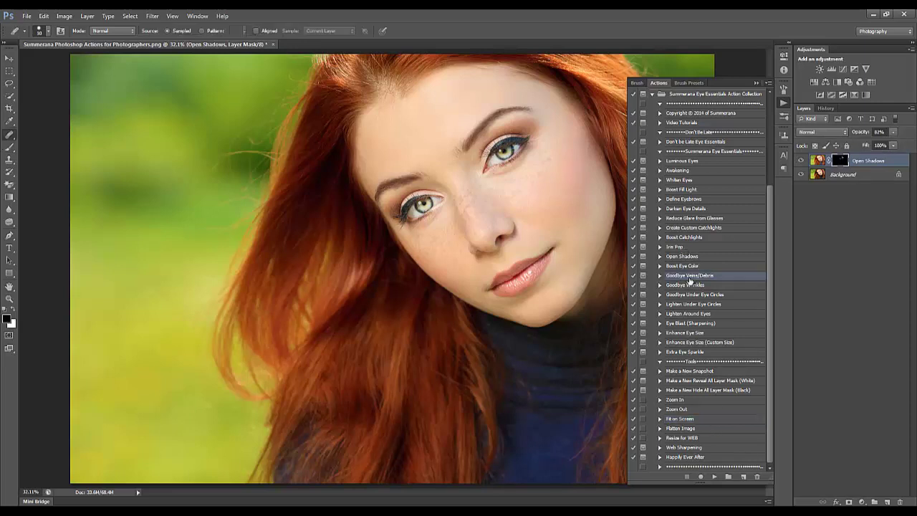
{"action": "left_click", "coordinate": [715, 477]}
{"action": "left_click", "coordinate": [463, 205]}
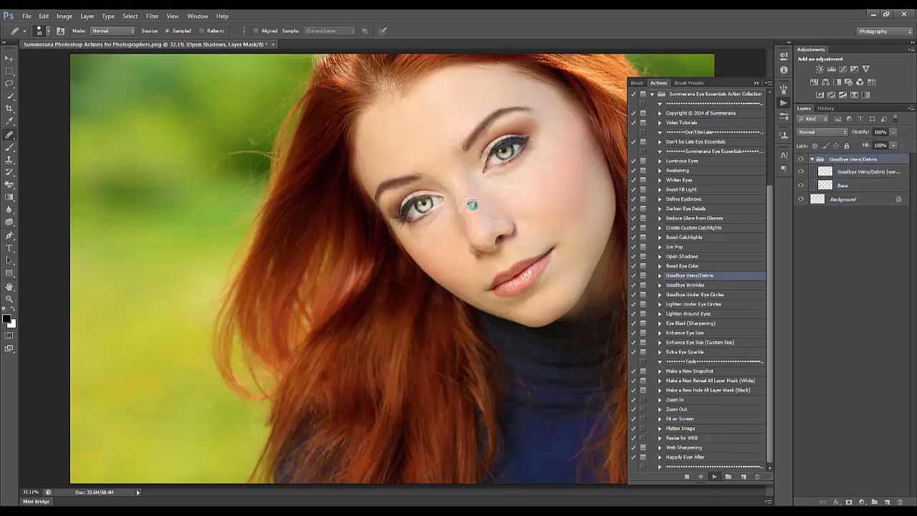
{"action": "left_click", "coordinate": [467, 205]}
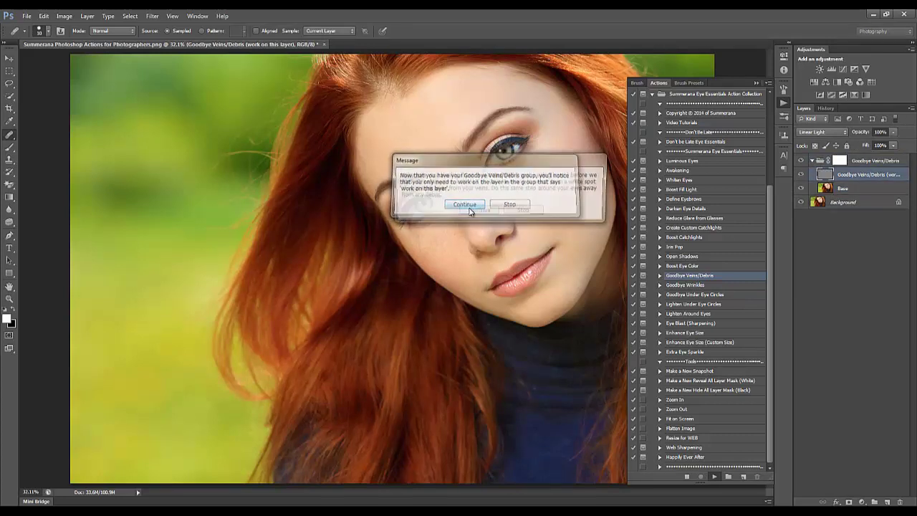
{"action": "left_click", "coordinate": [469, 205]}
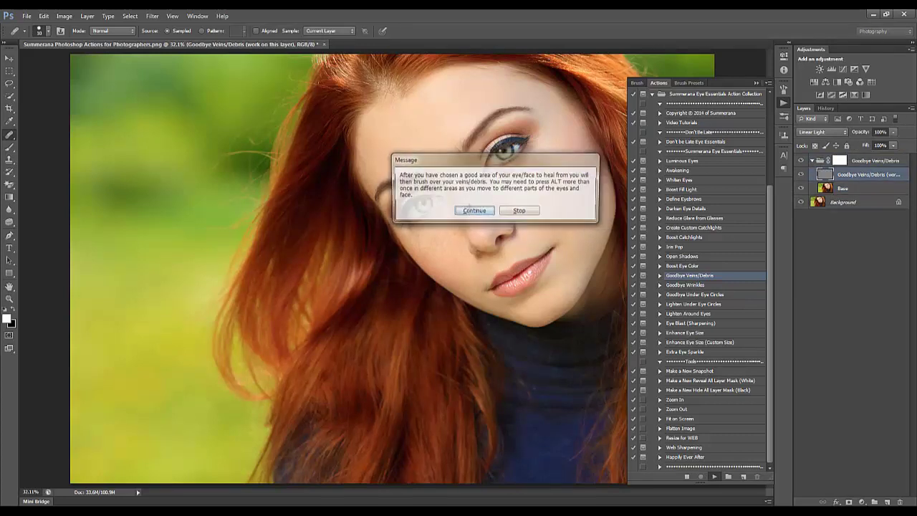
{"action": "left_click", "coordinate": [469, 206]}
{"action": "left_click", "coordinate": [469, 206]}
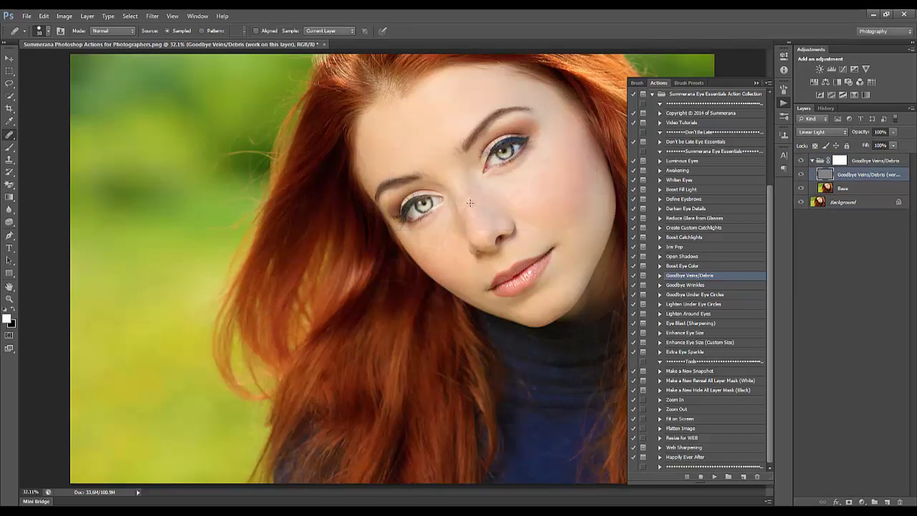
Activate the Healing Brush Tool and set it to sample the Current Layer.
{"action": "left_click", "coordinate": [9, 58]}
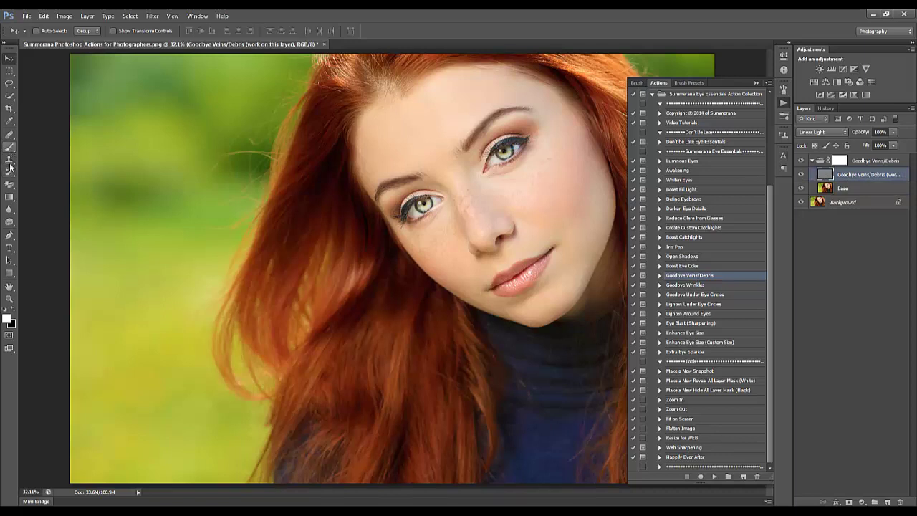
{"action": "left_click", "coordinate": [10, 136]}
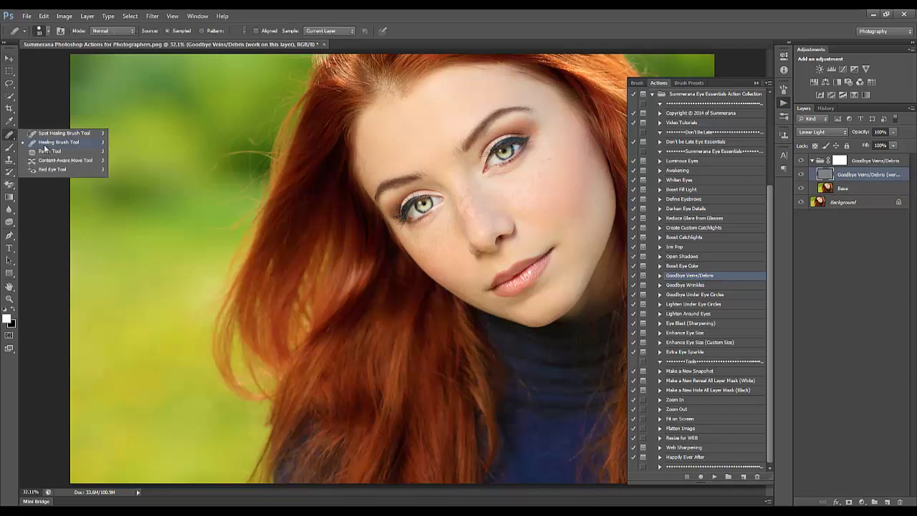
{"action": "left_click", "coordinate": [45, 145]}
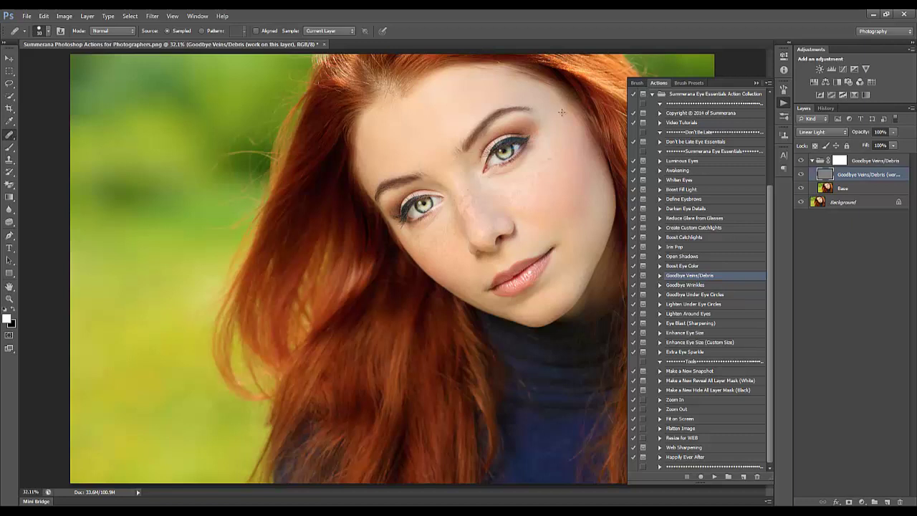
{"action": "right_click", "coordinate": [10, 136]}
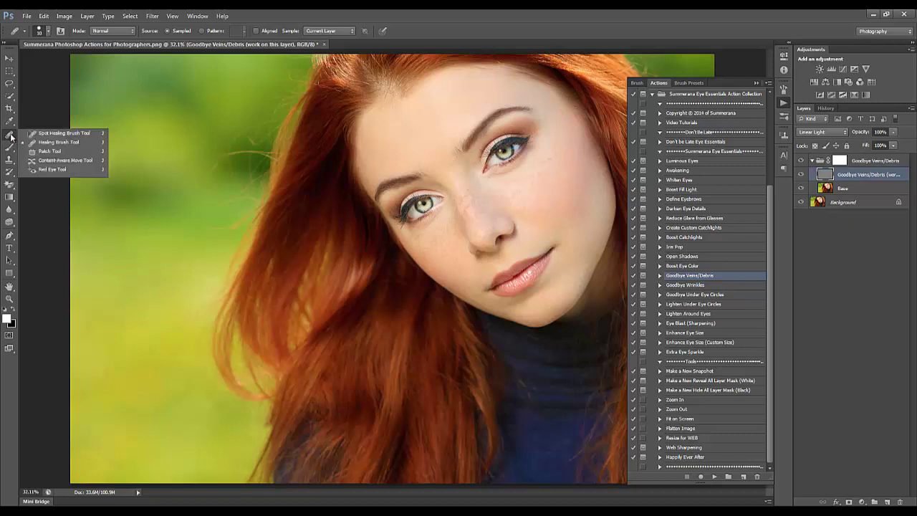
{"action": "left_click", "coordinate": [51, 143]}
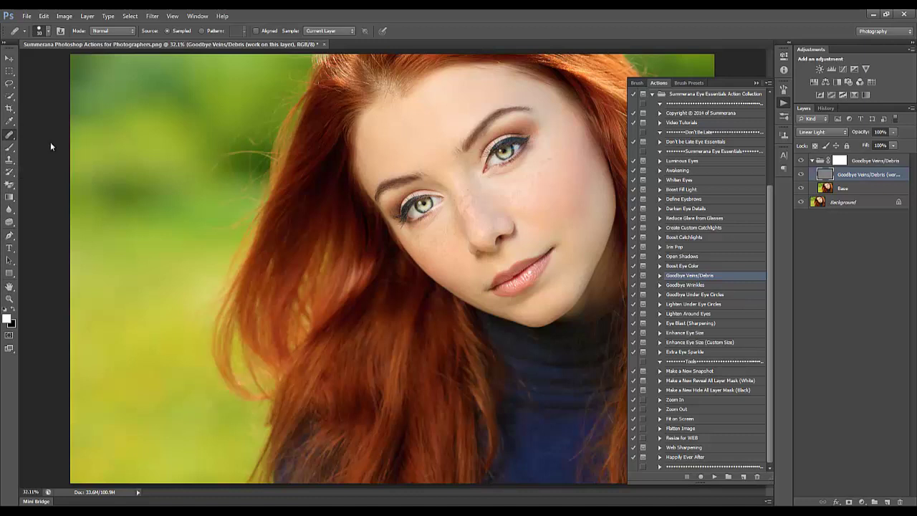
{"action": "left_click", "coordinate": [321, 31]}
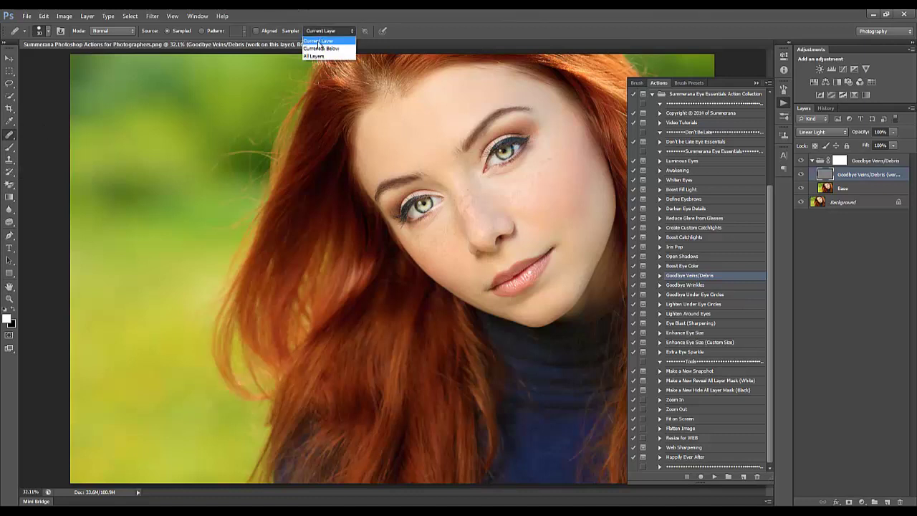
{"action": "left_click", "coordinate": [320, 45]}
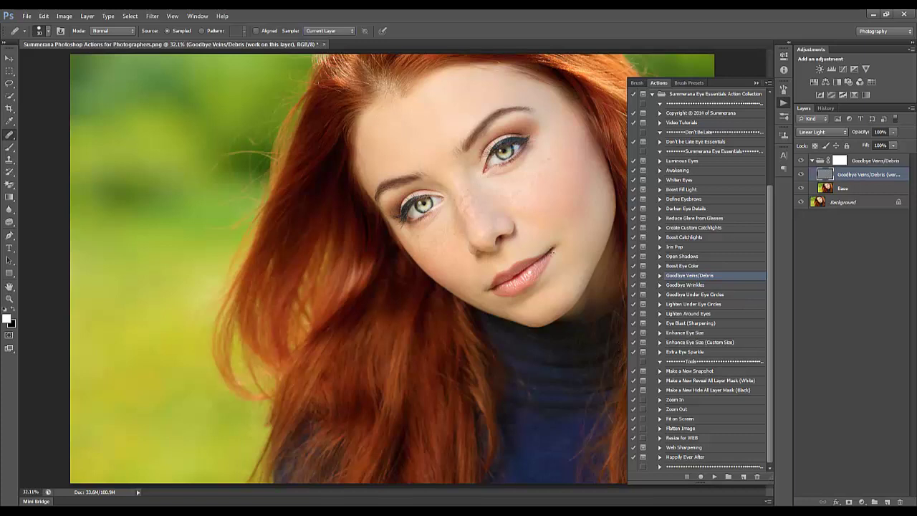
Heal the inner corner of the higher eye on the Goodbye Veins/Debris work layer at 66.67% zoom.
{"action": "left_click", "coordinate": [675, 399]}
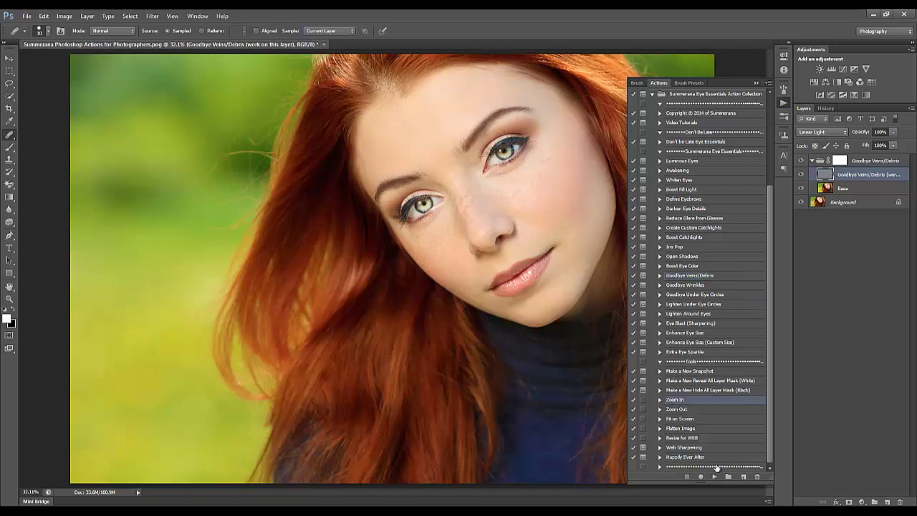
{"action": "left_click", "coordinate": [715, 476]}
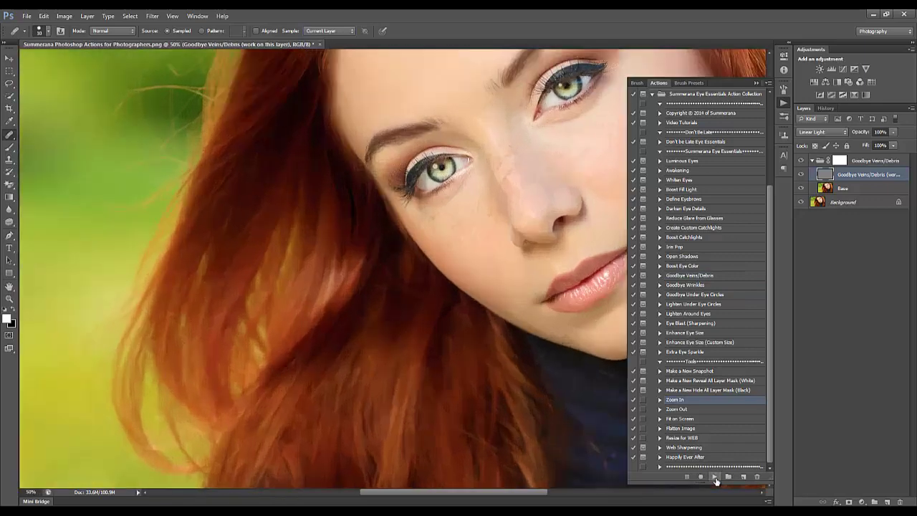
{"action": "left_click", "coordinate": [715, 476]}
{"action": "left_click_drag", "start_coordinate": [557, 154], "coordinate": [442, 304]}
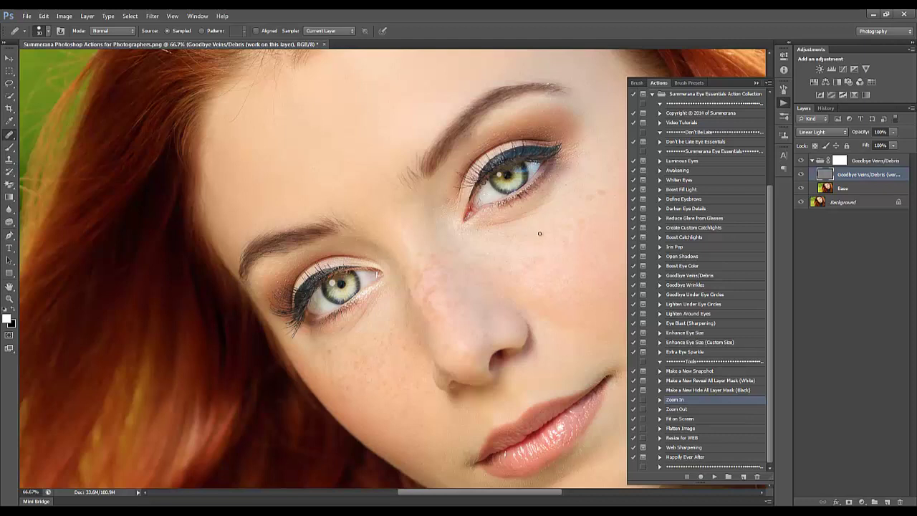
{"action": "left_click", "coordinate": [559, 289], "text": "alt"}
{"action": "left_click", "coordinate": [480, 201]}
{"action": "left_click", "coordinate": [483, 200]}
{"action": "left_click", "coordinate": [488, 196], "text": "alt"}
{"action": "left_click", "coordinate": [482, 201]}
{"action": "left_click_drag", "start_coordinate": [482, 201], "coordinate": [487, 198]}
Heal small veins and debris at the inner corner and lower lid of the other eye.
{"action": "left_click_drag", "start_coordinate": [375, 273], "coordinate": [376, 276]}
{"action": "left_click", "coordinate": [373, 281]}
{"action": "left_click", "coordinate": [322, 306], "text": "alt"}
{"action": "mouse_move", "coordinate": [320, 299]}
{"action": "left_mouse_down"}
{"action": "mouse_move", "coordinate": [329, 306]}
{"action": "mouse_move", "coordinate": [316, 307]}
{"action": "left_mouse_up"}
Heal the small blemishes on the cheek below the higher eye on the Goodbye Veins/Debris work layer.
{"action": "left_click_drag", "start_coordinate": [544, 253], "coordinate": [539, 253]}
{"action": "left_click", "coordinate": [576, 227]}
{"action": "left_click_drag", "start_coordinate": [588, 337], "coordinate": [462, 321]}
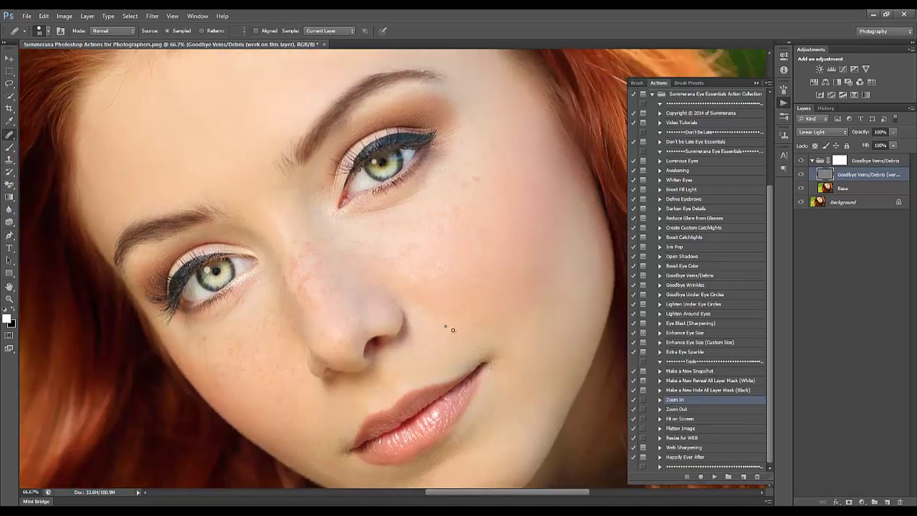
{"action": "left_click", "coordinate": [442, 309], "text": "alt"}
{"action": "left_click_drag", "start_coordinate": [423, 289], "coordinate": [496, 322]}
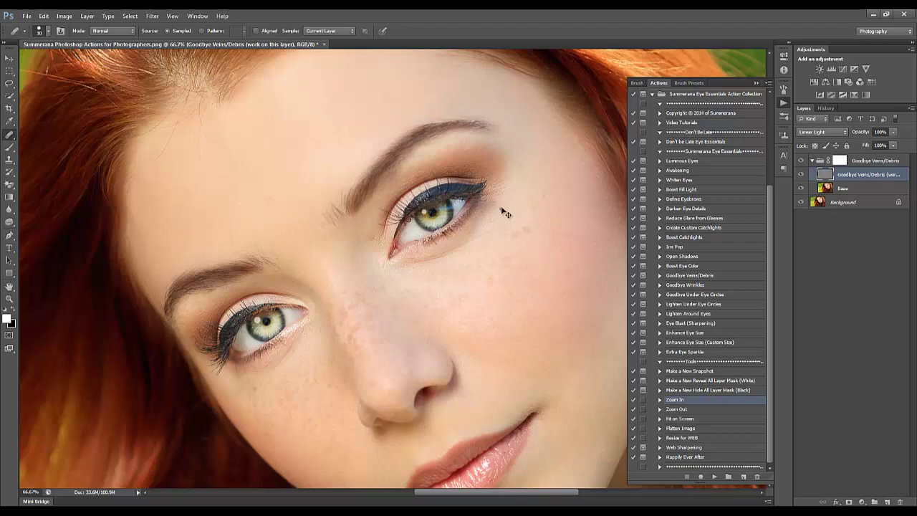
{"action": "key", "text": "ctrl+plus"}
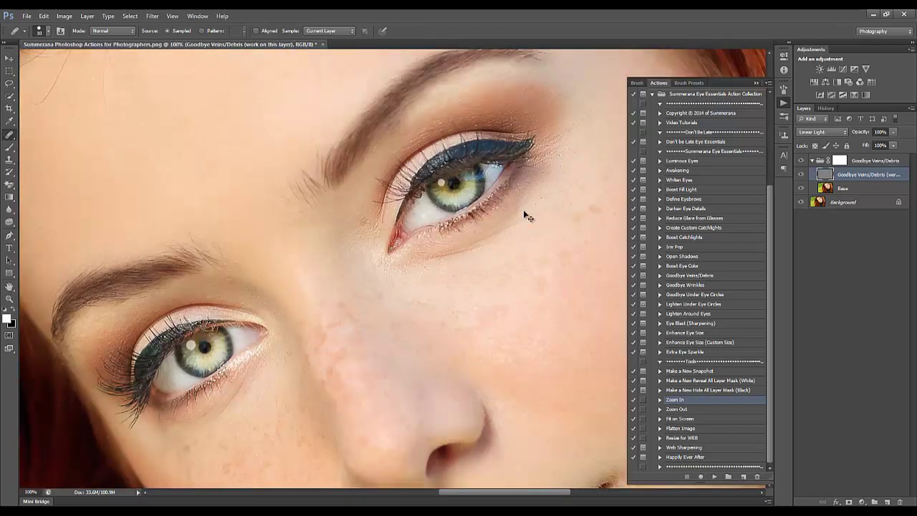
{"action": "key", "text": "ctrl+minus"}
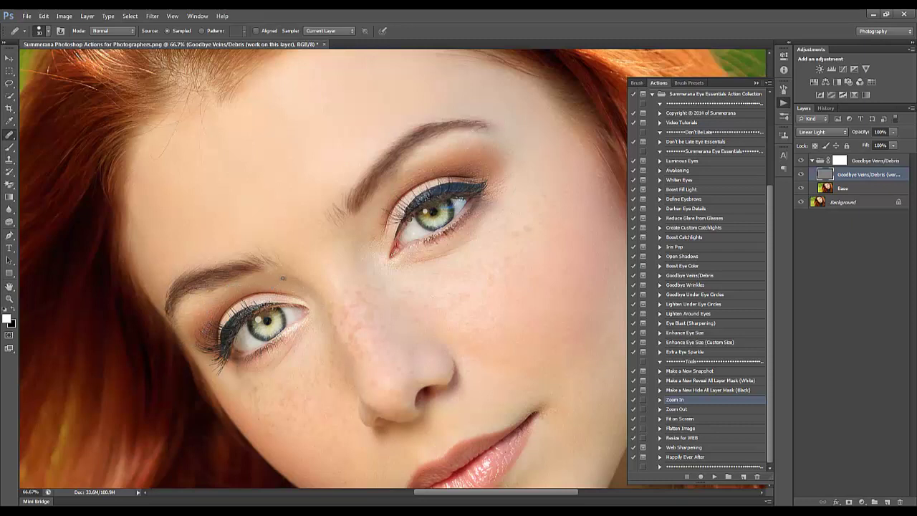
Heal the skin around the inner end of the lower eyebrow and touch up the higher eye's inner corner.
{"action": "left_click", "coordinate": [286, 248], "text": "alt"}
{"action": "left_click", "coordinate": [283, 253]}
{"action": "left_click", "coordinate": [282, 242], "text": "alt"}
{"action": "left_click_drag", "start_coordinate": [278, 258], "coordinate": [296, 266]}
{"action": "left_click", "coordinate": [279, 246], "text": "alt"}
{"action": "left_click", "coordinate": [284, 255], "text": "alt"}
{"action": "left_click", "coordinate": [286, 244], "text": "alt"}
{"action": "left_click", "coordinate": [297, 246], "text": "alt"}
{"action": "left_click", "coordinate": [396, 259]}
Run the Goodbye Wrinkles action and accept all its messages to create the retouching group.
{"action": "left_click", "coordinate": [687, 286]}
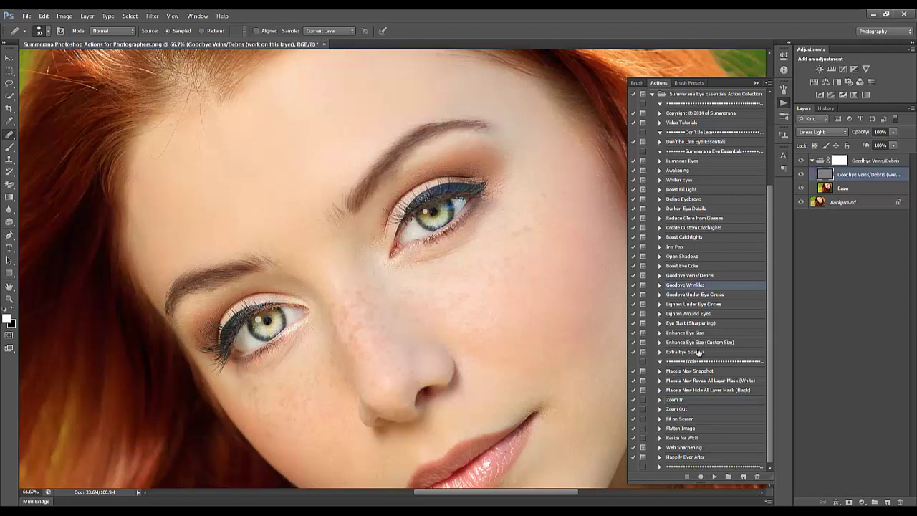
{"action": "left_click", "coordinate": [714, 477]}
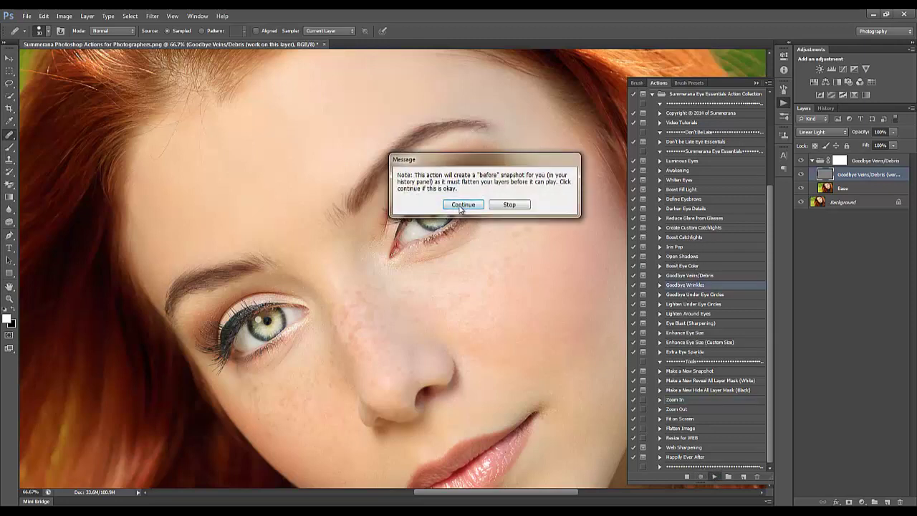
{"action": "left_click", "coordinate": [461, 207]}
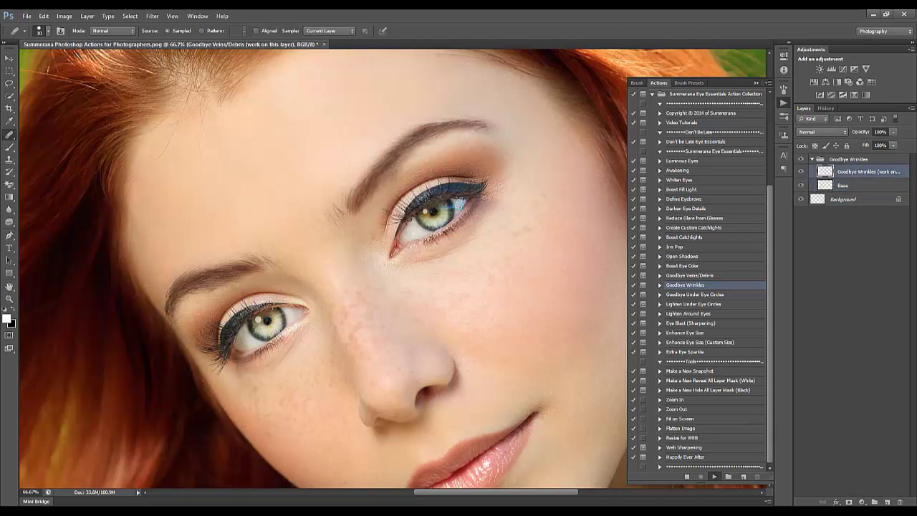
{"action": "left_click", "coordinate": [463, 210]}
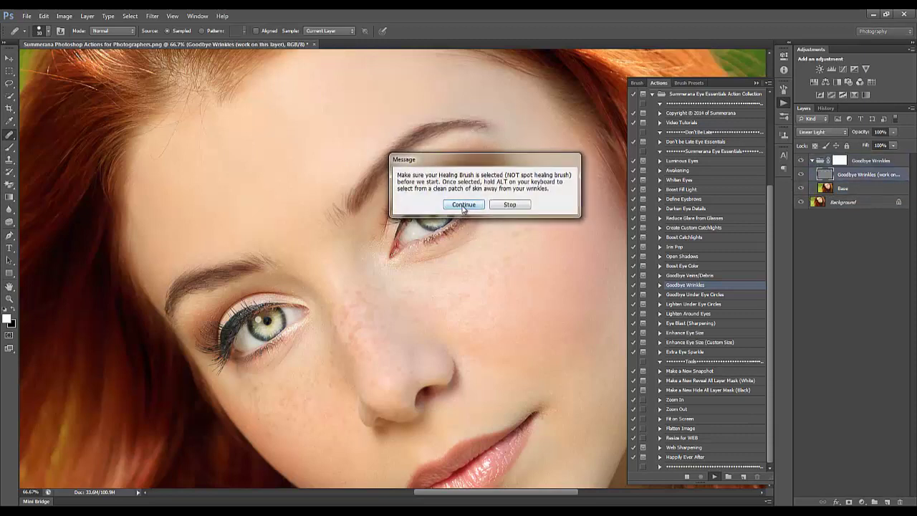
{"action": "left_click", "coordinate": [463, 209]}
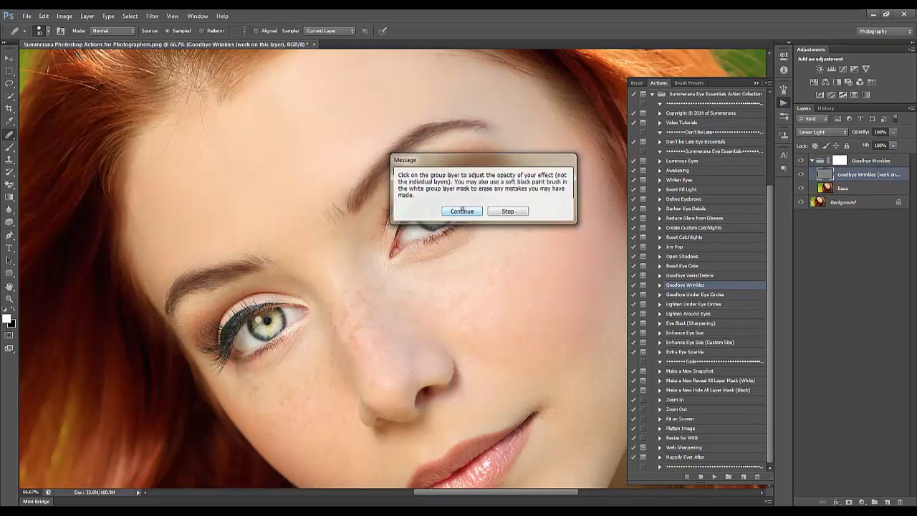
{"action": "left_click", "coordinate": [460, 209]}
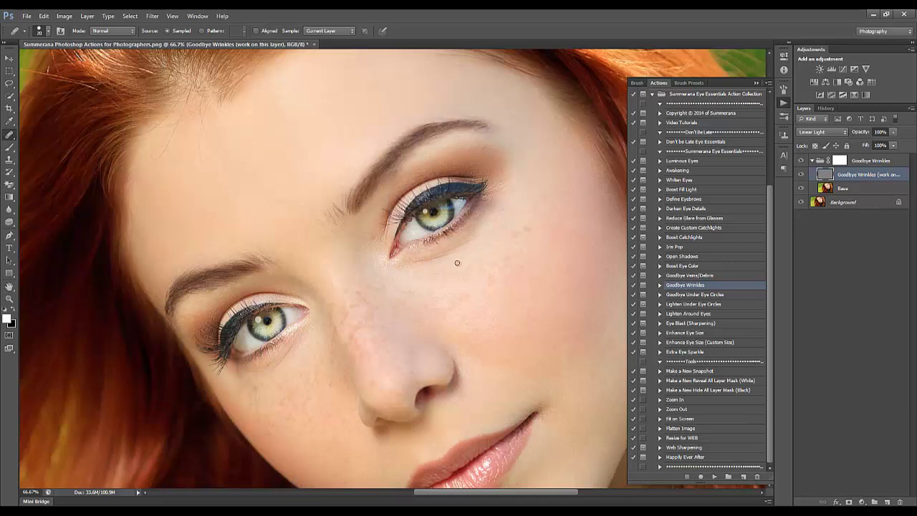
Enlarge the Healing Brush to 40 and heal the skin beneath the higher eye on the Goodbye Wrinkles work layer.
{"action": "key", "text": "bracketright"}
{"action": "key", "text": "bracketright"}
{"action": "left_click", "coordinate": [483, 334], "text": "alt"}
{"action": "left_click", "coordinate": [481, 343], "text": "alt"}
{"action": "left_click_drag", "start_coordinate": [419, 263], "coordinate": [499, 228]}
Set the Goodbye Wrinkles group's opacity to 100%.
{"action": "left_click", "coordinate": [863, 163]}
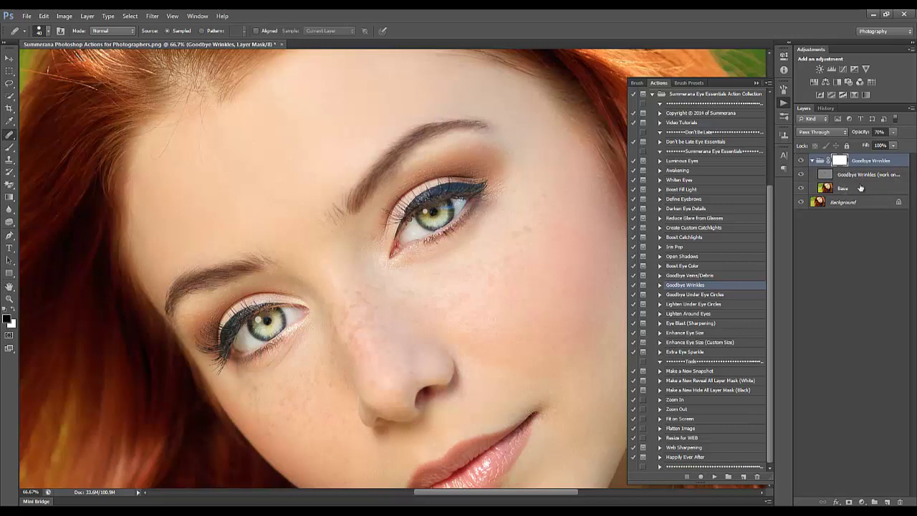
{"action": "left_click", "coordinate": [861, 166]}
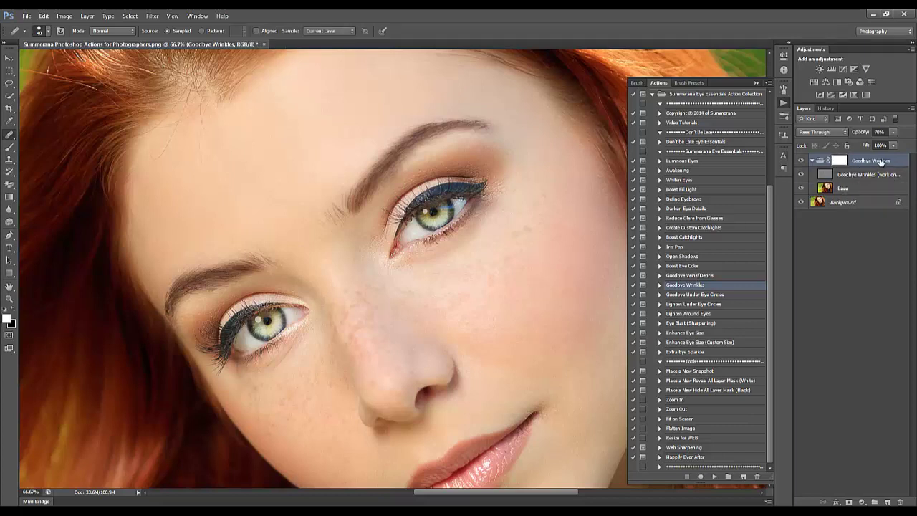
{"action": "left_click", "coordinate": [894, 132]}
{"action": "mouse_move", "coordinate": [895, 145]}
{"action": "left_mouse_down"}
{"action": "mouse_move", "coordinate": [881, 141]}
{"action": "mouse_move", "coordinate": [907, 143]}
{"action": "left_mouse_up"}
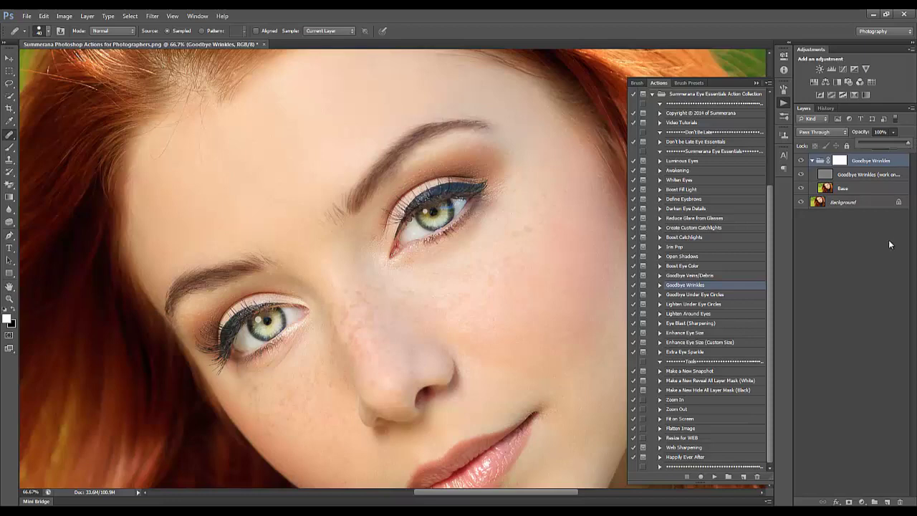
Fit the whole image on screen and try lower opacities for the Goodbye Wrinkles group.
{"action": "left_click", "coordinate": [680, 420]}
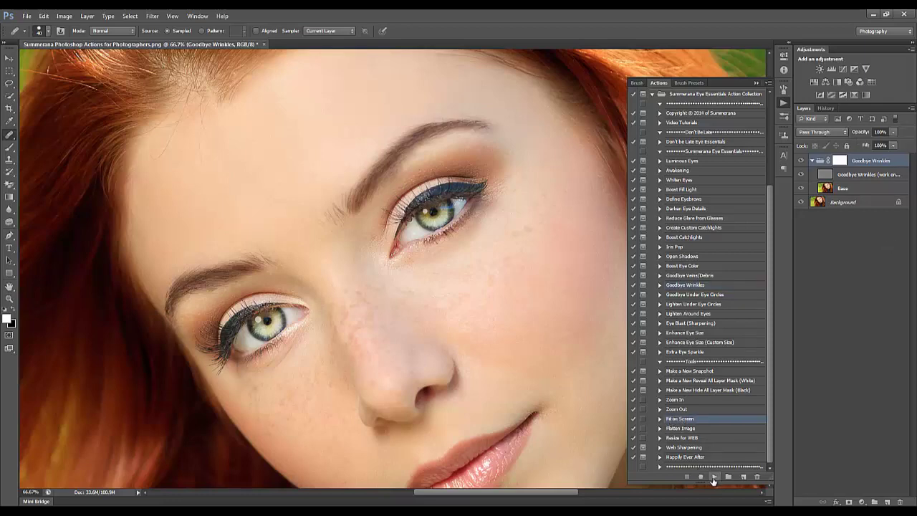
{"action": "left_click", "coordinate": [714, 477]}
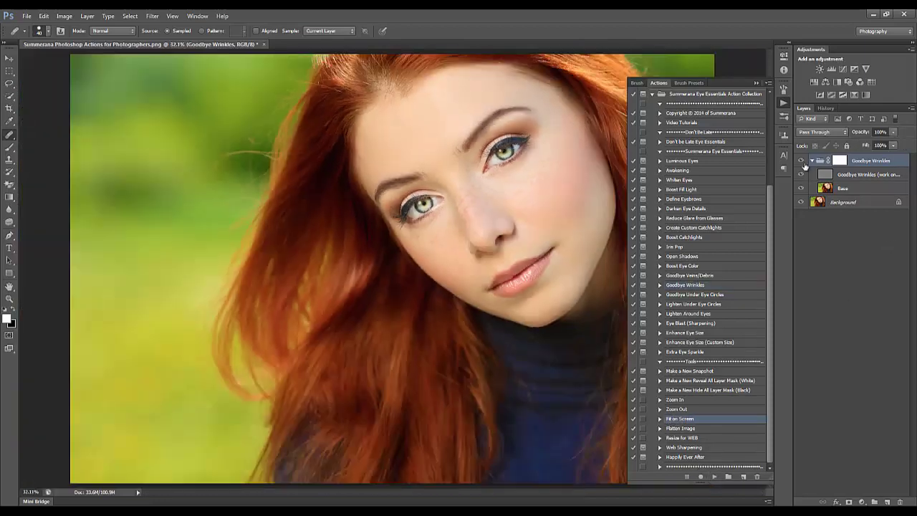
{"action": "left_click", "coordinate": [893, 132]}
{"action": "left_click_drag", "start_coordinate": [895, 145], "coordinate": [892, 145]}
{"action": "left_click_drag", "start_coordinate": [872, 144], "coordinate": [840, 145]}
Revert to the history state before the Healing Brush stroke, discarding the stroke and the group opacity changes.
{"action": "left_click", "coordinate": [827, 108]}
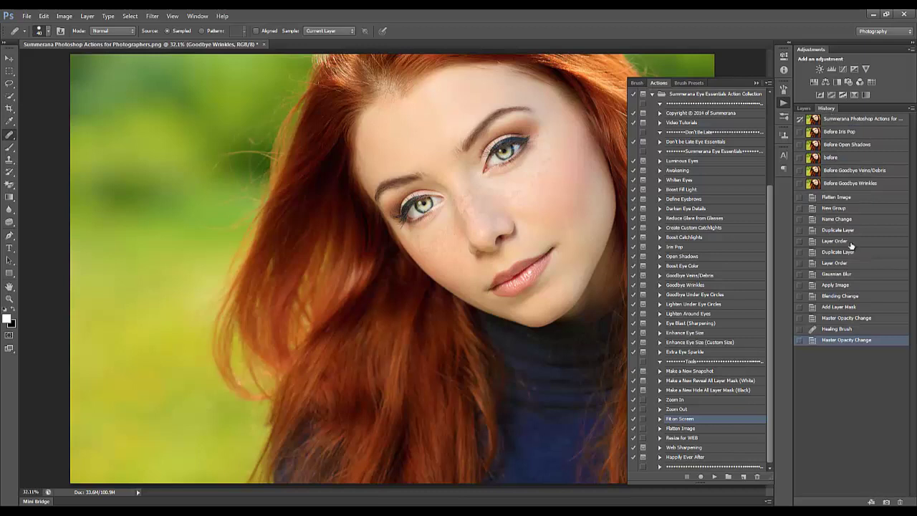
{"action": "left_click", "coordinate": [840, 318]}
{"action": "left_click", "coordinate": [803, 108]}
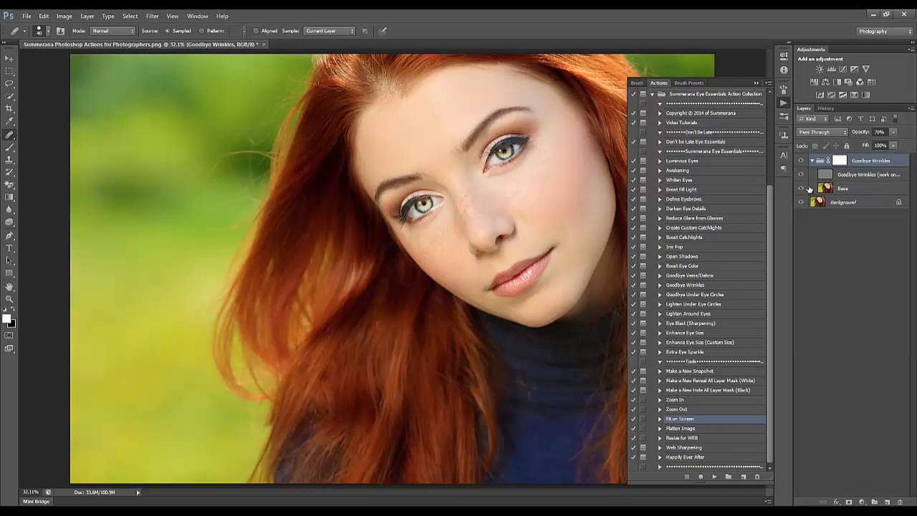
Select the Goodbye Wrinkles work layer and heal the skin beneath the higher eye with a smaller brush at 66.67% zoom.
{"action": "left_click", "coordinate": [827, 175]}
{"action": "key", "text": "ctrl+plus"}
{"action": "key", "text": "ctrl+plus"}
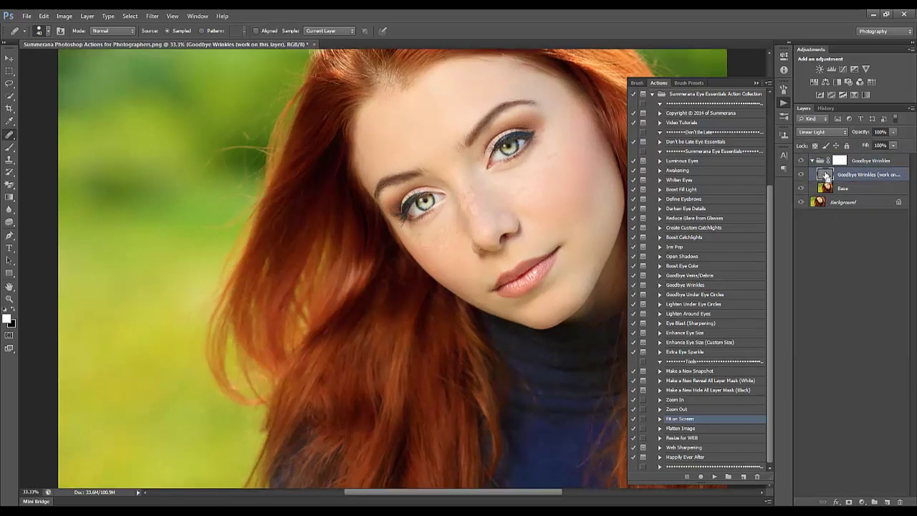
{"action": "key", "text": "ctrl+plus"}
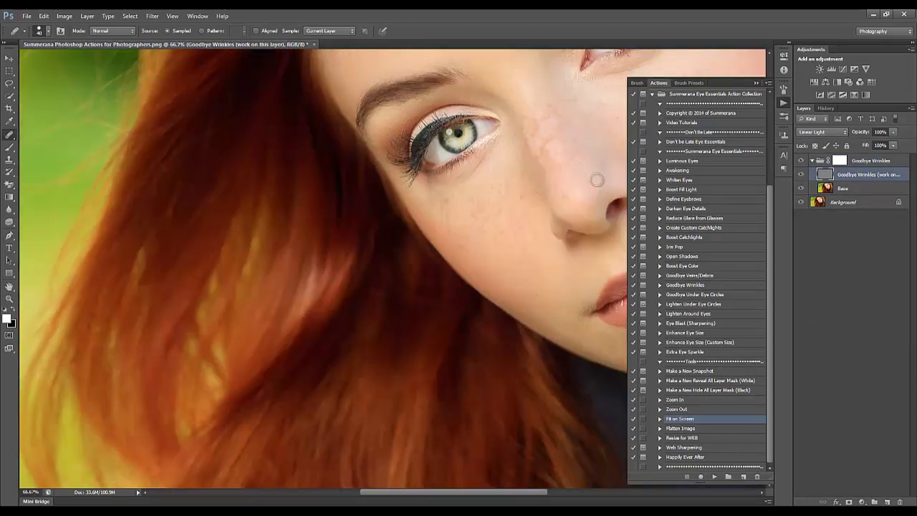
{"action": "left_click_drag", "start_coordinate": [568, 153], "coordinate": [413, 287]}
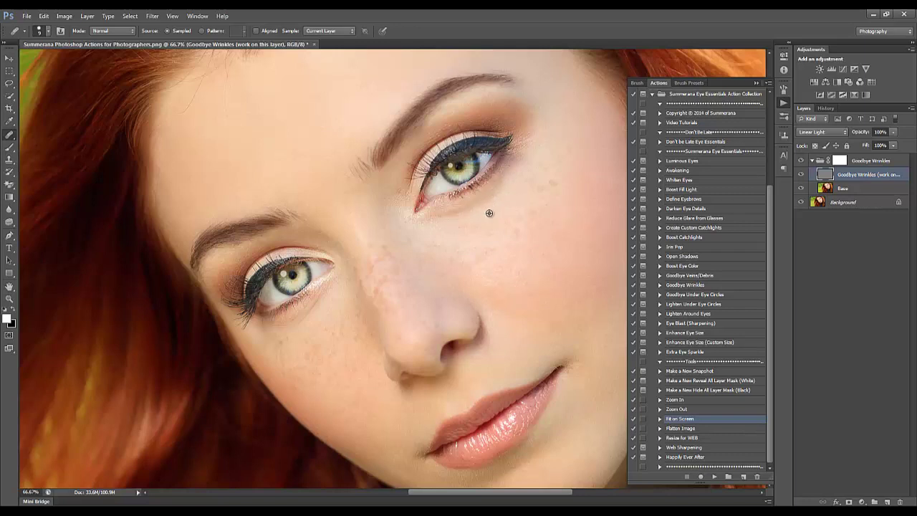
{"action": "left_click", "coordinate": [481, 225], "text": "alt"}
{"action": "left_click", "coordinate": [457, 229], "text": "alt"}
Heal the fine lines and skin beneath the lower eye on the Goodbye Wrinkles work layer.
{"action": "left_click", "coordinate": [282, 337], "text": "alt"}
{"action": "left_click_drag", "start_coordinate": [277, 328], "coordinate": [331, 288]}
{"action": "left_click", "coordinate": [281, 339], "text": "alt"}
{"action": "left_click", "coordinate": [303, 335], "text": "alt"}
{"action": "left_click", "coordinate": [318, 324], "text": "alt"}
{"action": "left_click", "coordinate": [320, 313], "text": "alt"}
{"action": "left_click", "coordinate": [331, 301], "text": "alt"}
{"action": "left_click", "coordinate": [297, 319]}
Heal the remaining fine lines along the higher eye's lower lid and on the skin below it.
{"action": "left_click_drag", "start_coordinate": [433, 217], "coordinate": [445, 220]}
{"action": "left_click_drag", "start_coordinate": [487, 203], "coordinate": [468, 208]}
{"action": "left_click", "coordinate": [478, 224], "text": "alt"}
{"action": "left_click", "coordinate": [473, 211], "text": "alt"}
{"action": "left_click", "coordinate": [461, 221]}
{"action": "left_click", "coordinate": [478, 216]}
{"action": "left_click", "coordinate": [523, 234], "text": "alt"}
Fit the image on screen and set the Goodbye Wrinkles group's opacity to 76%.
{"action": "key", "text": "ctrl+0"}
{"action": "left_click", "coordinate": [875, 162]}
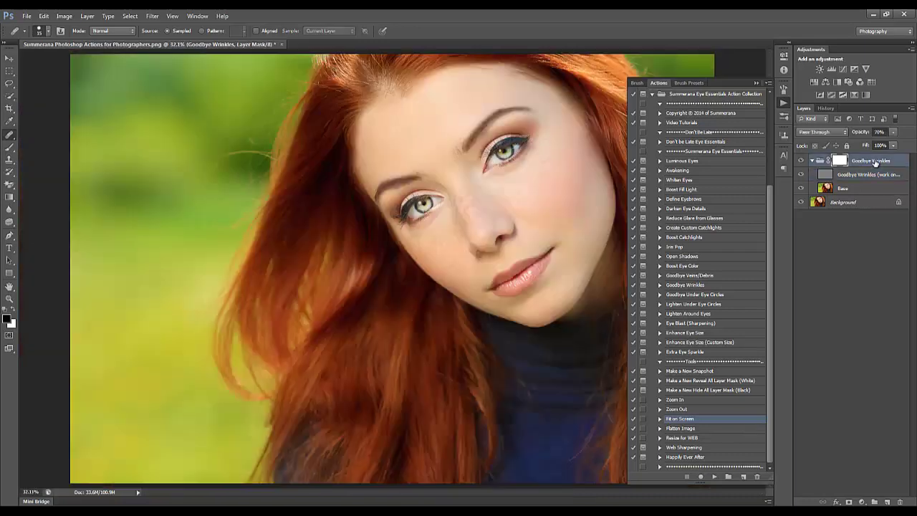
{"action": "left_click", "coordinate": [894, 132]}
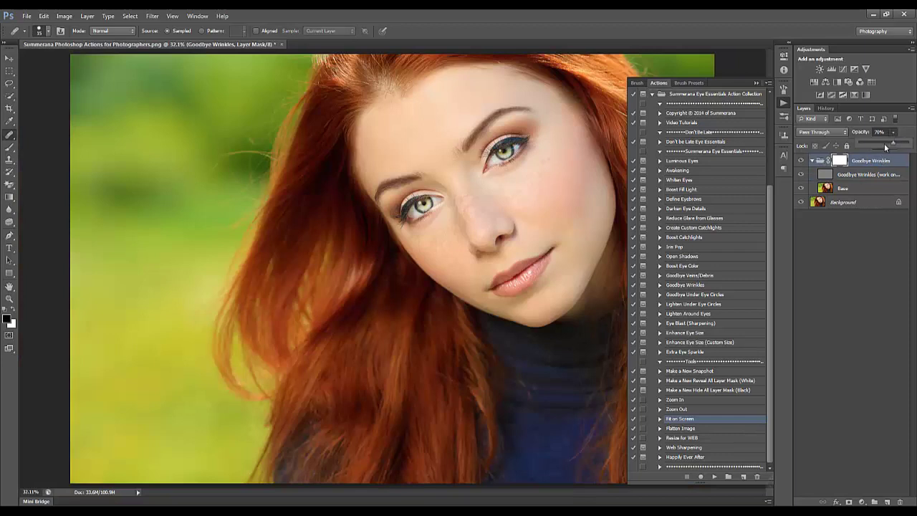
{"action": "mouse_move", "coordinate": [878, 144]}
{"action": "left_mouse_down"}
{"action": "mouse_move", "coordinate": [860, 144]}
{"action": "mouse_move", "coordinate": [911, 144]}
{"action": "mouse_move", "coordinate": [896, 147]}
{"action": "left_mouse_up"}
Activate the Brush Tool with a soft round 50 px tip at 0% hardness for the Goodbye Wrinkles group mask.
{"action": "key", "text": "ctrl+plus"}
{"action": "key", "text": "ctrl+plus"}
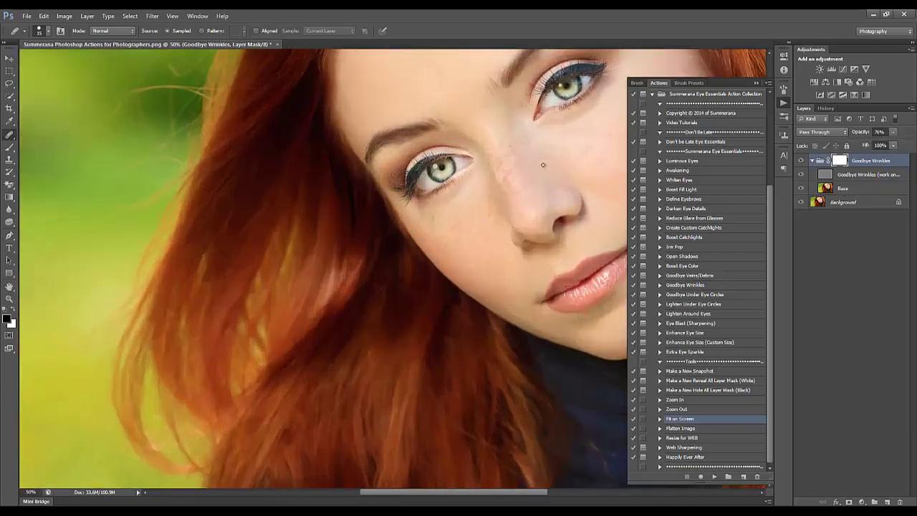
{"action": "mouse_move", "coordinate": [537, 187]}
{"action": "left_mouse_down"}
{"action": "mouse_move", "coordinate": [486, 252]}
{"action": "mouse_move", "coordinate": [441, 254]}
{"action": "left_mouse_up"}
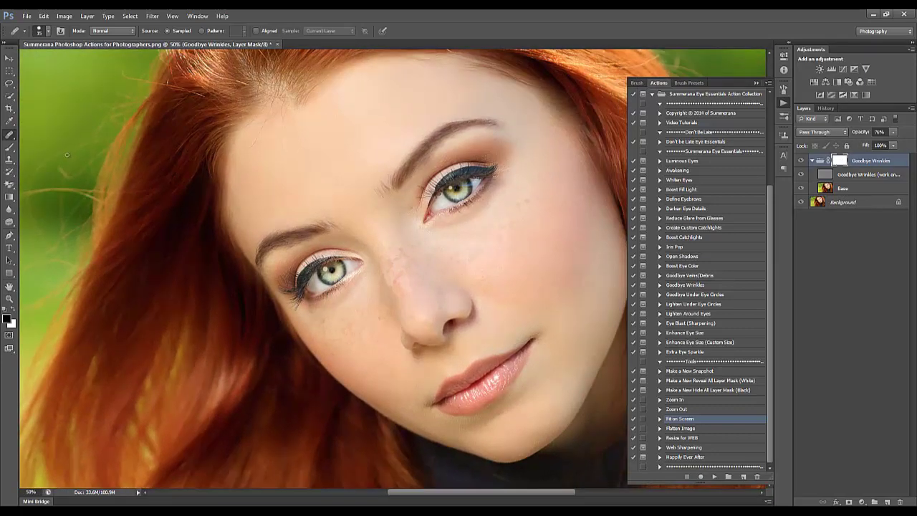
{"action": "left_click", "coordinate": [9, 146]}
{"action": "left_click", "coordinate": [43, 30]}
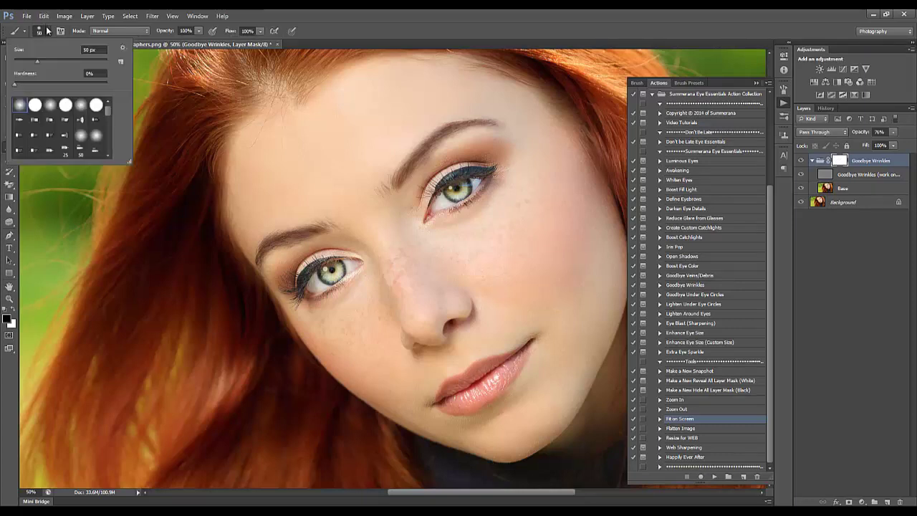
{"action": "left_click", "coordinate": [293, 12]}
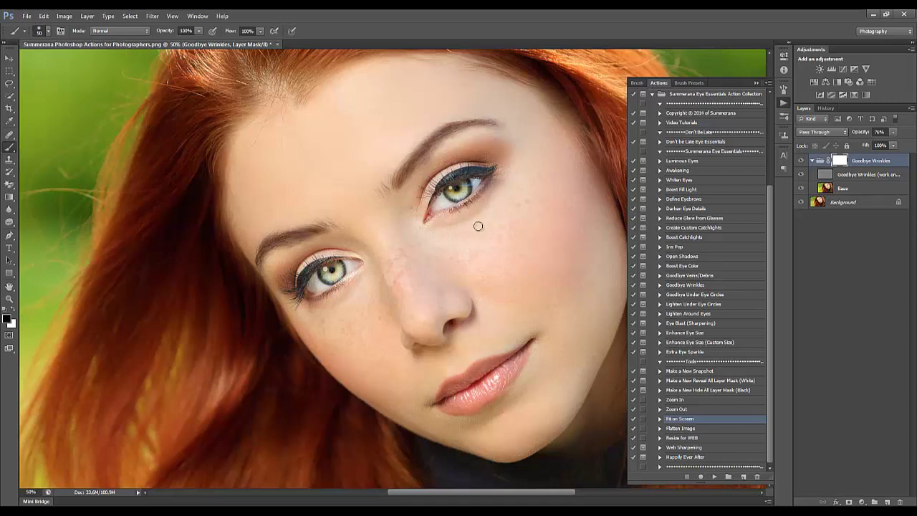
{"action": "left_click", "coordinate": [44, 16]}
{"action": "left_click", "coordinate": [45, 27]}
Compare the Goodbye Wrinkles group's effect on the whole image and set its opacity to 67%.
{"action": "left_click", "coordinate": [871, 160]}
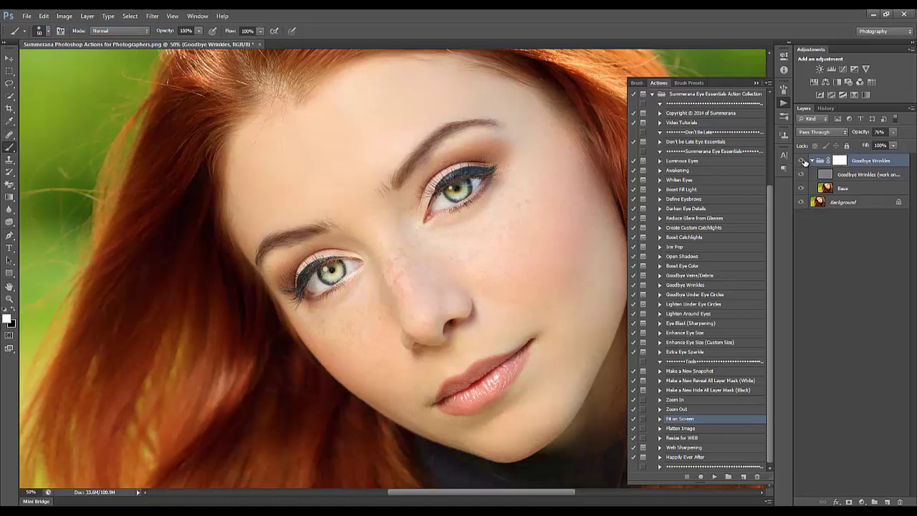
{"action": "key", "text": "ctrl+0"}
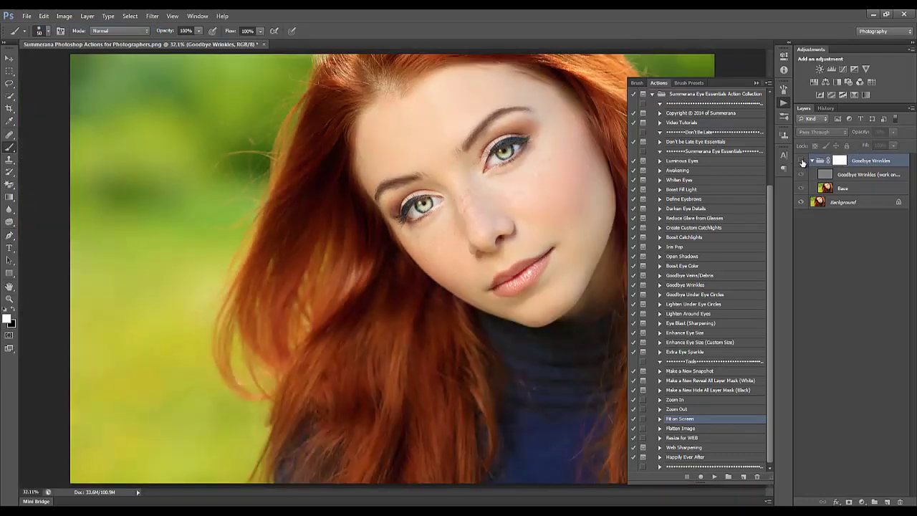
{"action": "left_click", "coordinate": [893, 133]}
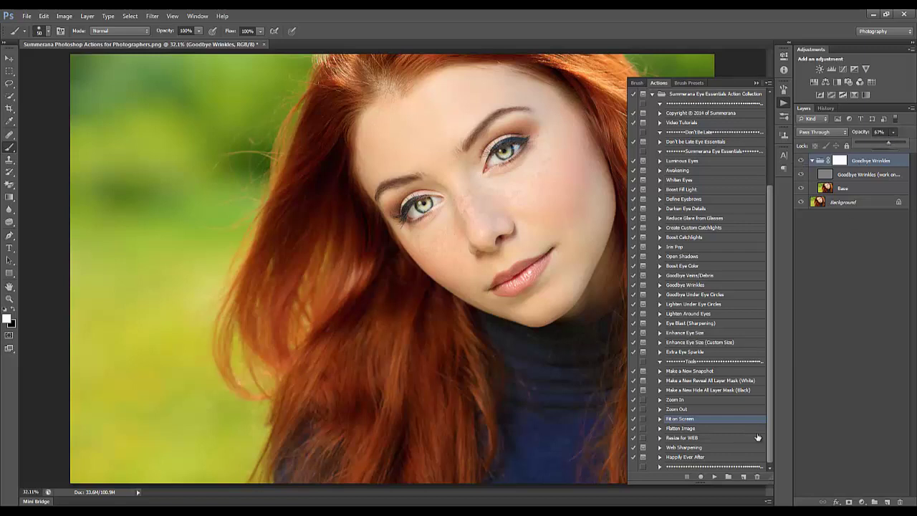
Run the Lighten Around Eyes action, sampling a light skin colour beside the outer corner of the higher eye as the fill colour.
{"action": "left_click", "coordinate": [692, 257]}
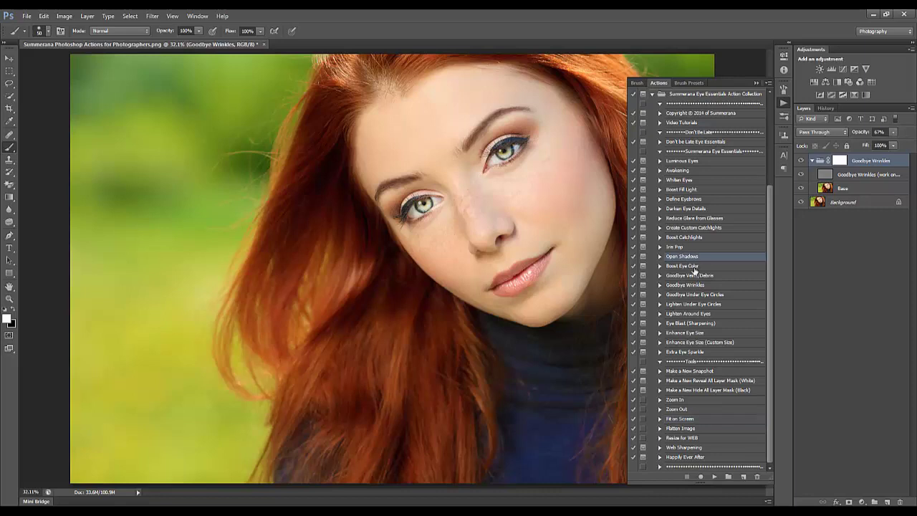
{"action": "left_click", "coordinate": [690, 295]}
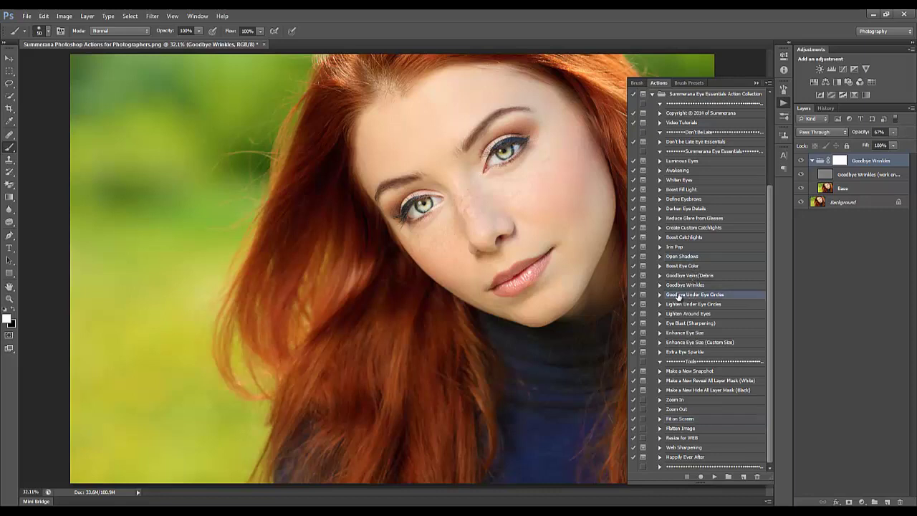
{"action": "left_click", "coordinate": [706, 304]}
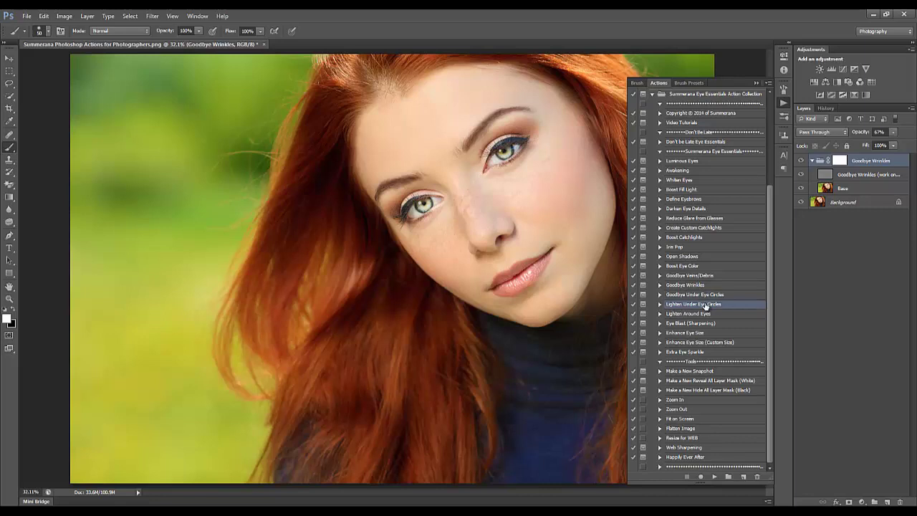
{"action": "left_click", "coordinate": [678, 315]}
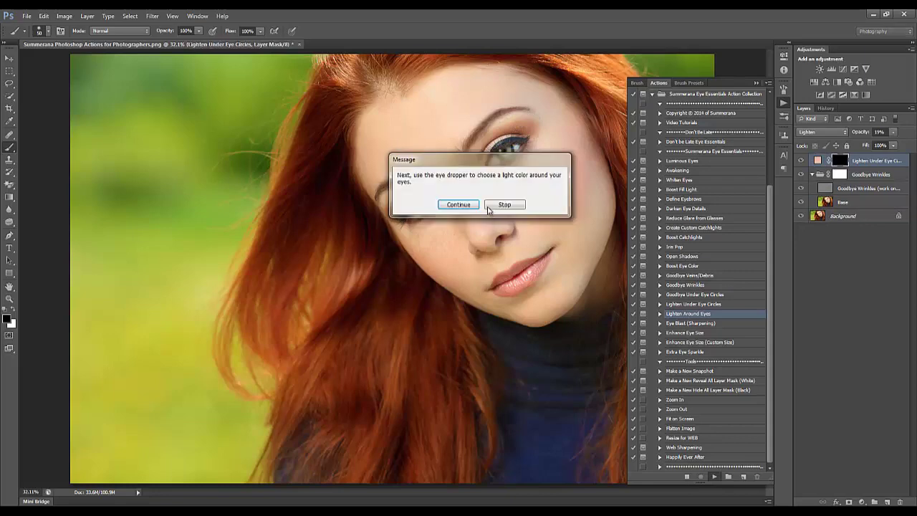
{"action": "left_click", "coordinate": [470, 203]}
{"action": "left_click", "coordinate": [465, 205]}
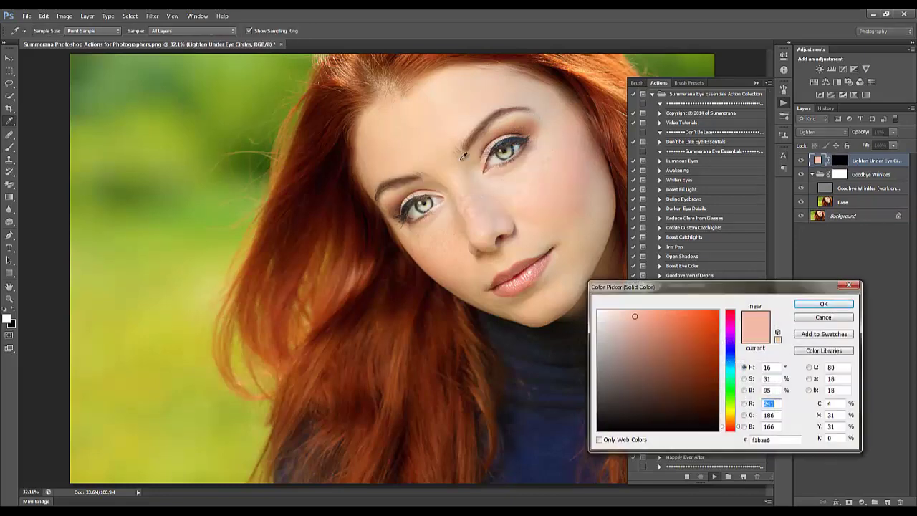
{"action": "left_click", "coordinate": [549, 122]}
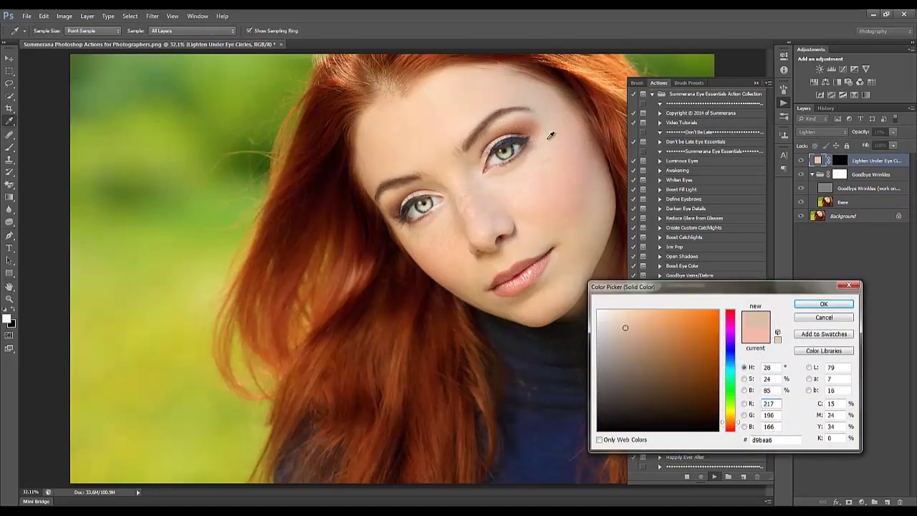
{"action": "left_click", "coordinate": [549, 137]}
{"action": "left_click", "coordinate": [824, 304]}
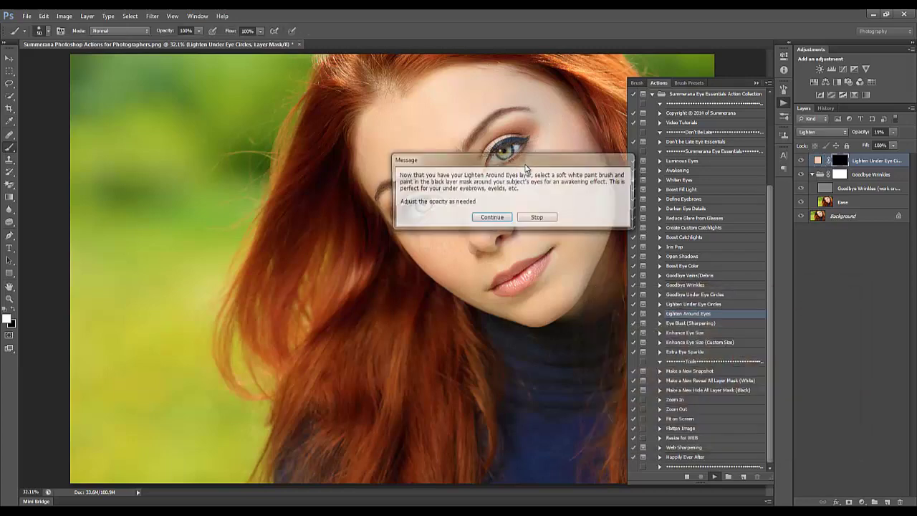
{"action": "left_click", "coordinate": [490, 218]}
Paint white on the lightening layer's black mask below the eyebrows and around both eyes, adjusting the soft brush size as needed.
{"action": "key", "text": "ctrl+plus"}
{"action": "key", "text": "ctrl+plus"}
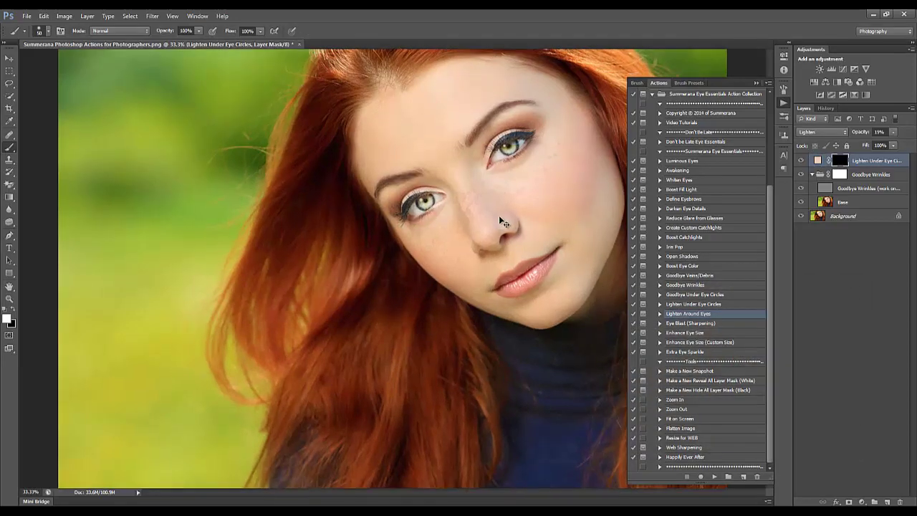
{"action": "left_click_drag", "start_coordinate": [520, 165], "coordinate": [436, 232]}
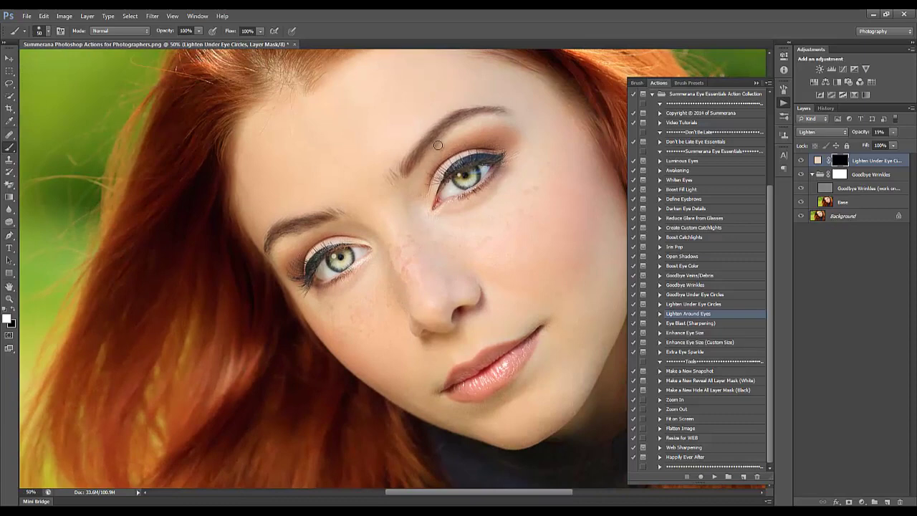
{"action": "mouse_move", "coordinate": [468, 122]}
{"action": "left_mouse_down"}
{"action": "mouse_move", "coordinate": [505, 120]}
{"action": "mouse_move", "coordinate": [498, 129]}
{"action": "left_mouse_up"}
{"action": "key", "text": "bracketleft"}
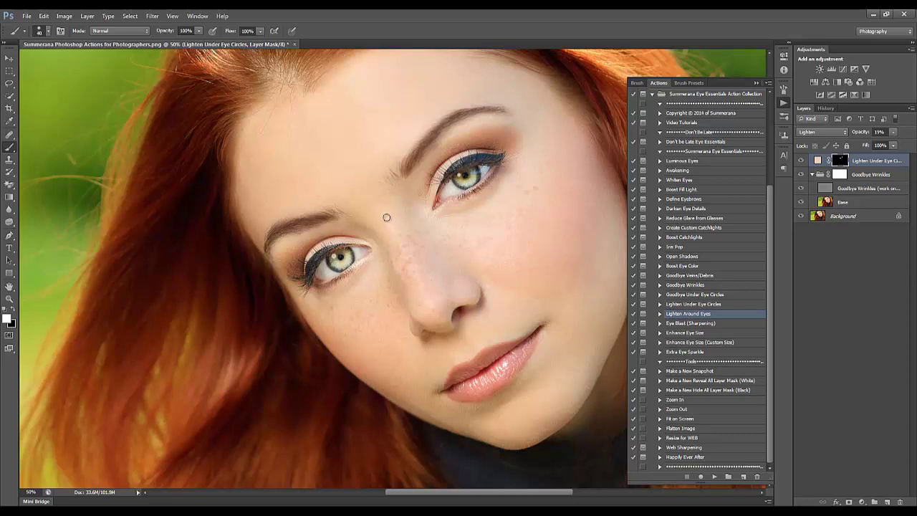
{"action": "key", "text": "bracketright"}
{"action": "key", "text": "bracketright"}
{"action": "key", "text": "bracketright"}
{"action": "key", "text": "bracketright"}
{"action": "key", "text": "bracketright"}
Run the Extra Eye Sparkle action, continuing through its messages until the masked sparkle layer is created.
{"action": "left_click", "coordinate": [680, 323]}
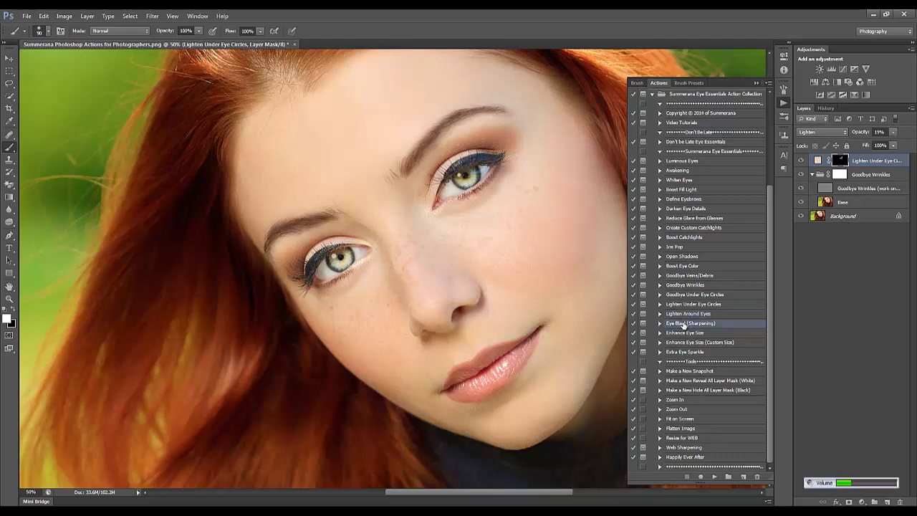
{"action": "left_click", "coordinate": [685, 334]}
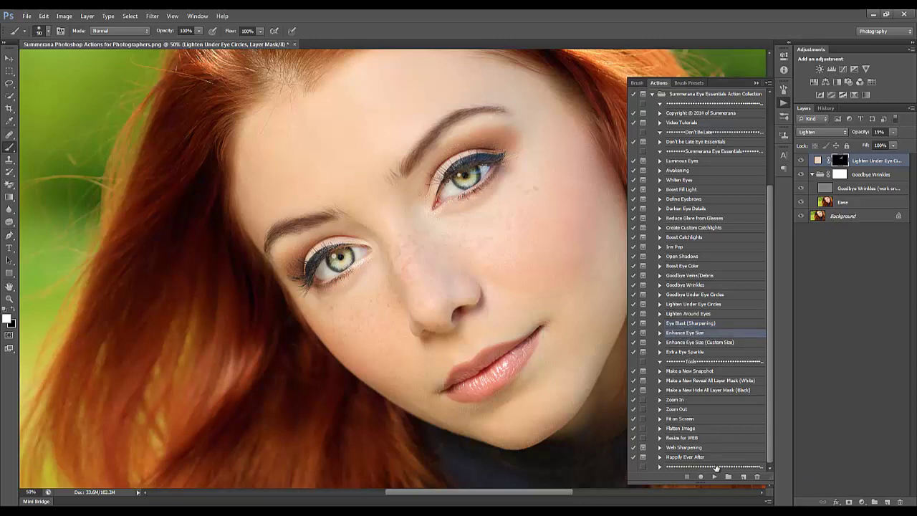
{"action": "left_click", "coordinate": [688, 354]}
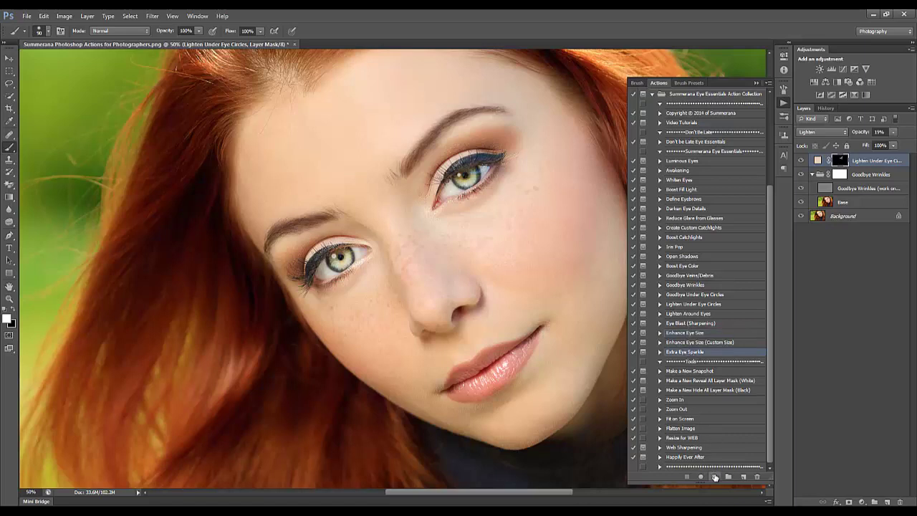
{"action": "left_click", "coordinate": [715, 476]}
{"action": "left_click", "coordinate": [473, 207]}
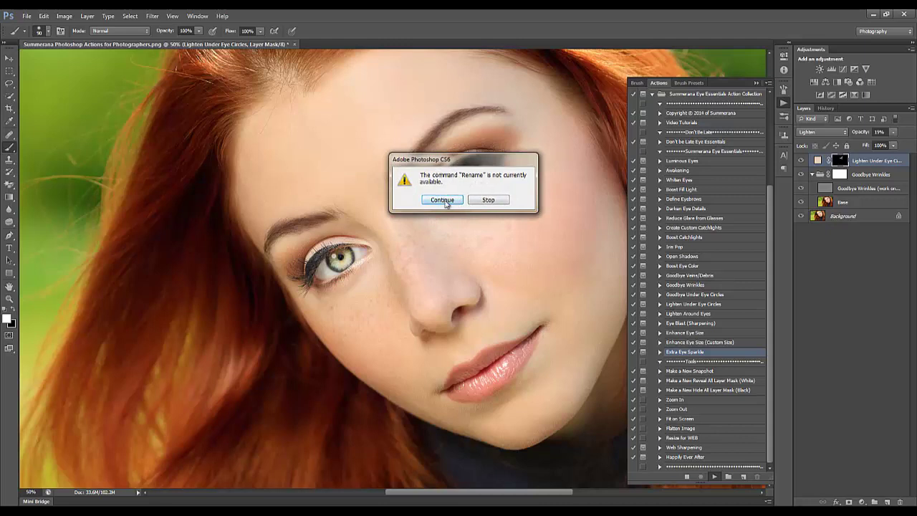
{"action": "left_click", "coordinate": [443, 200]}
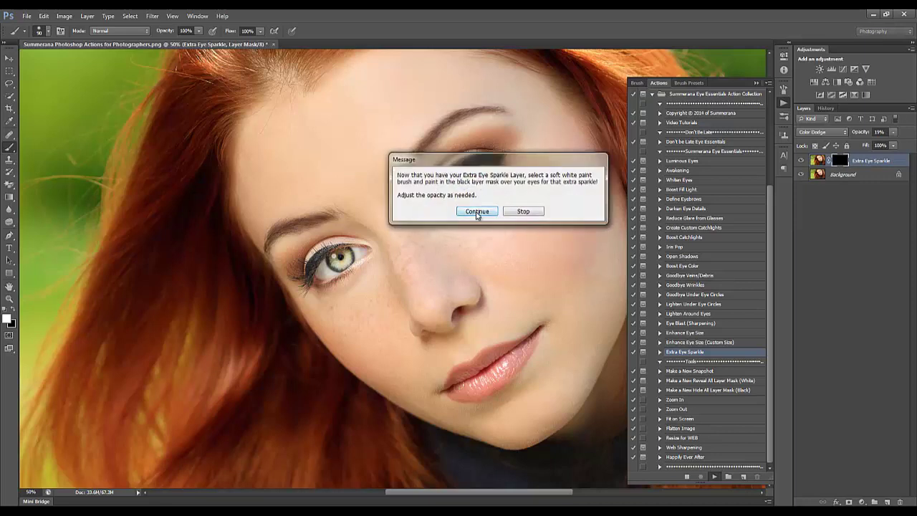
{"action": "left_click", "coordinate": [478, 212]}
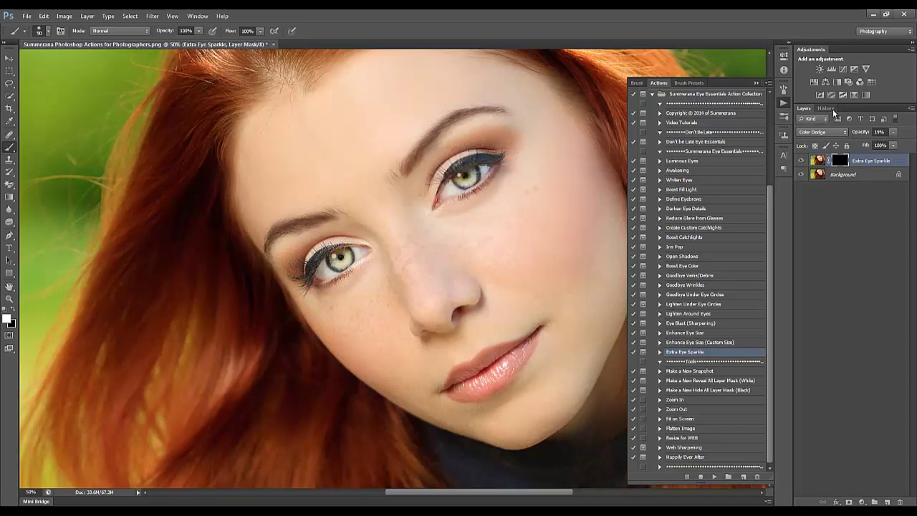
Compare the saved history snapshots from Before Iris Pop to Snapshot 1, and return to the latest Invert state.
{"action": "left_click", "coordinate": [833, 110]}
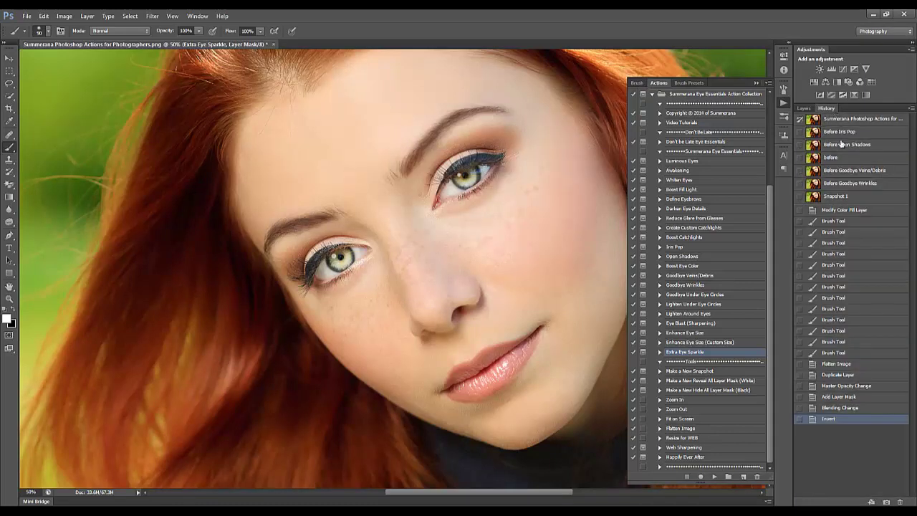
{"action": "left_click", "coordinate": [837, 119]}
{"action": "left_click", "coordinate": [837, 132]}
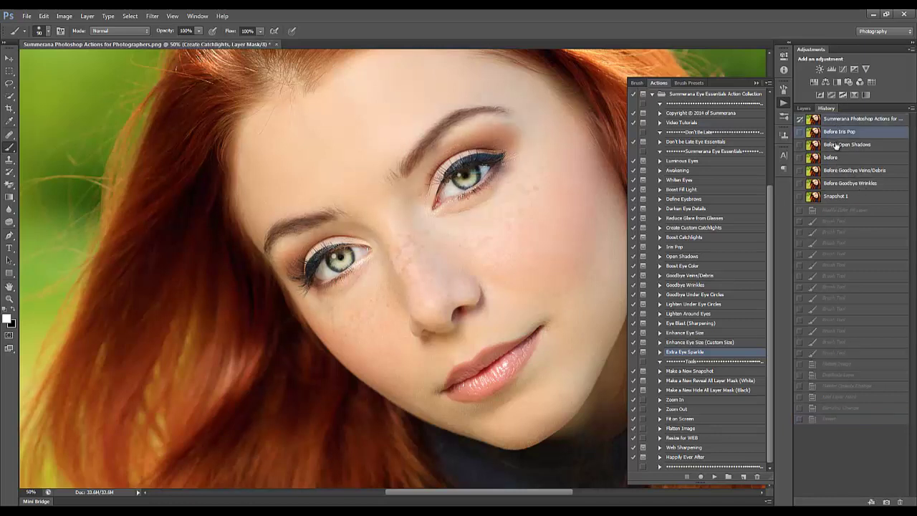
{"action": "left_click", "coordinate": [837, 144]}
{"action": "left_click", "coordinate": [836, 158]}
{"action": "left_click", "coordinate": [837, 170]}
{"action": "left_click", "coordinate": [838, 183]}
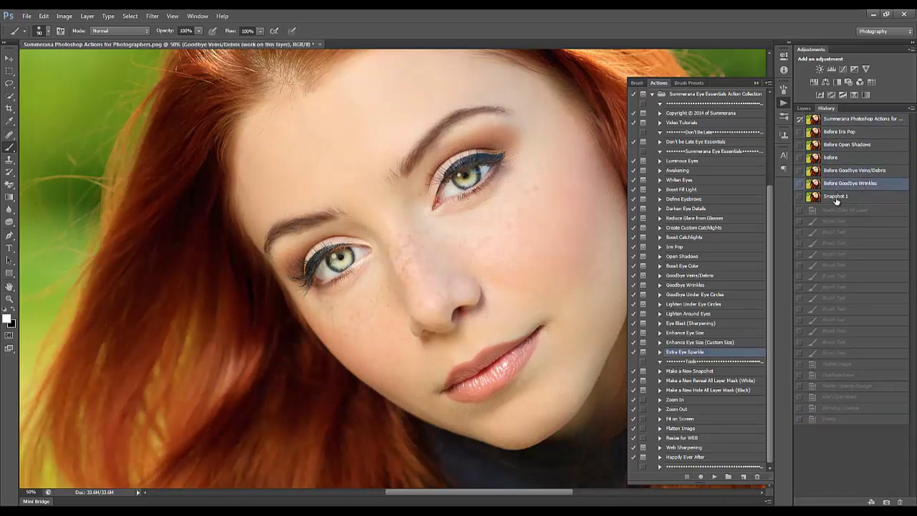
{"action": "left_click", "coordinate": [842, 197]}
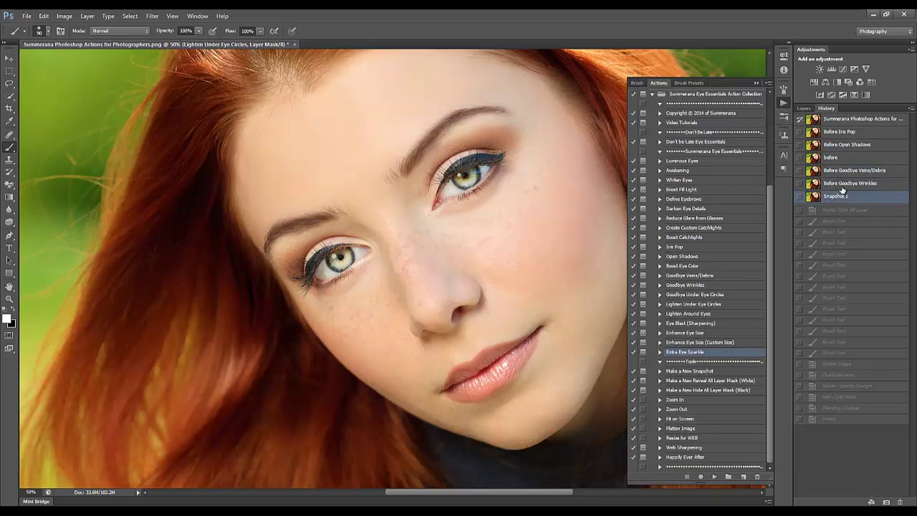
{"action": "left_click", "coordinate": [843, 185]}
{"action": "left_click", "coordinate": [840, 172]}
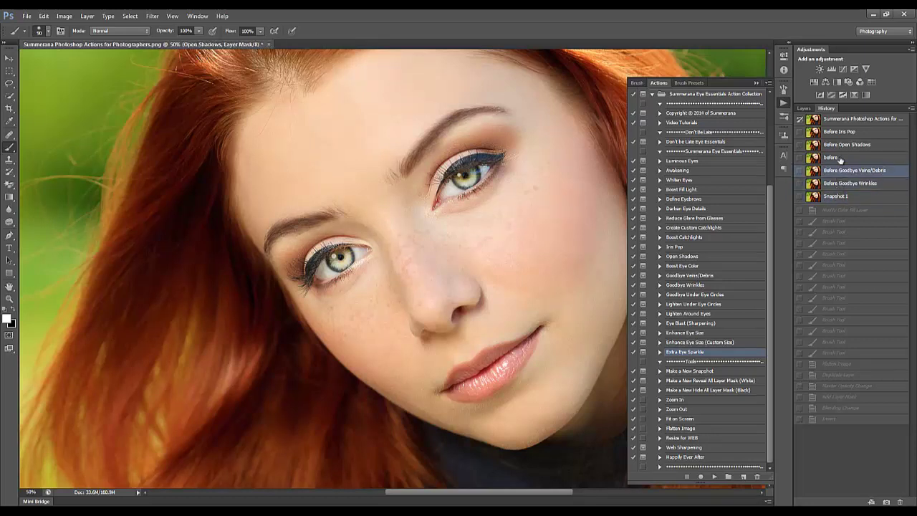
{"action": "left_click", "coordinate": [841, 420]}
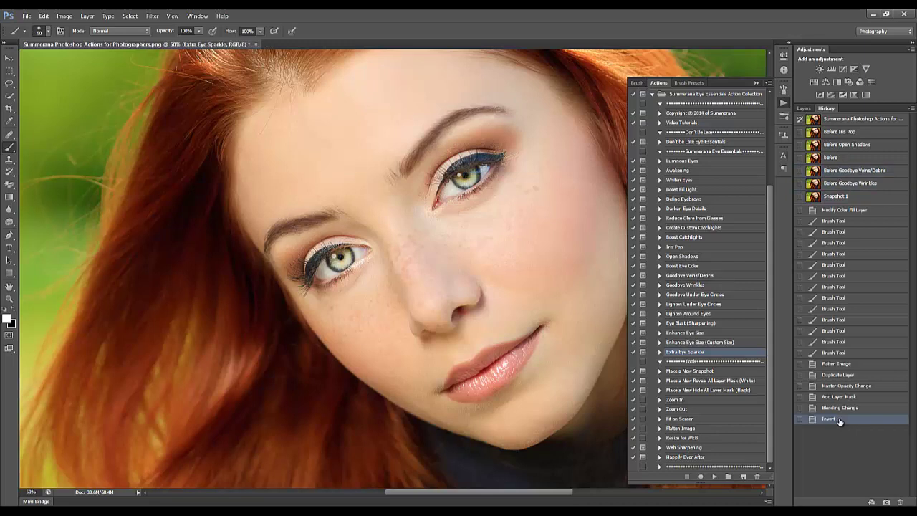
Paint white over the eyes on the Extra Eye Sparkle layer mask and set the layer's opacity to 6%.
{"action": "left_click", "coordinate": [806, 109]}
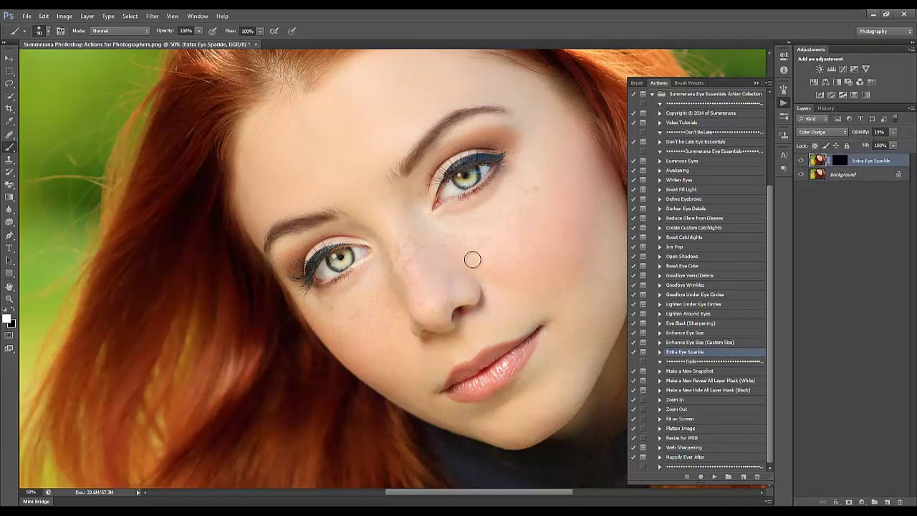
{"action": "left_click_drag", "start_coordinate": [338, 267], "coordinate": [347, 259]}
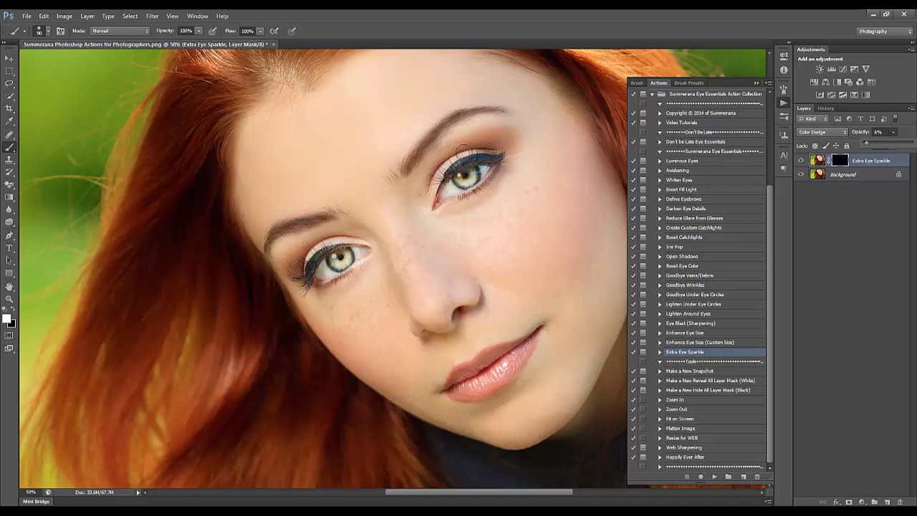
Start the Enhance Eye Size action, let it flatten the layers, and stop it at the message asking for an eye selection.
{"action": "left_click", "coordinate": [697, 335]}
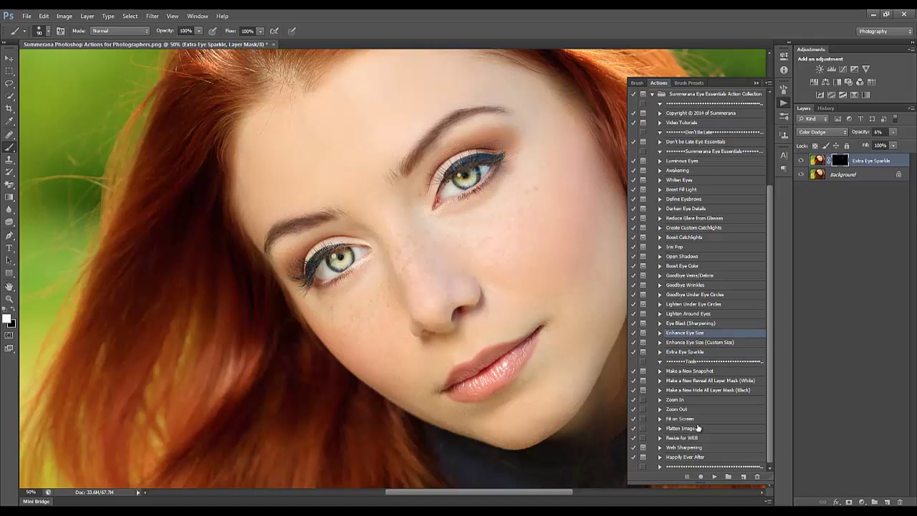
{"action": "left_click", "coordinate": [713, 477]}
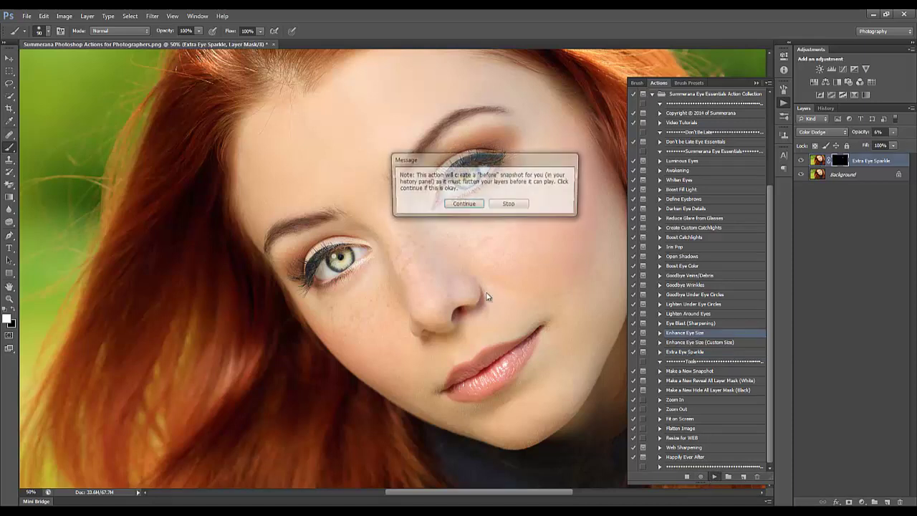
{"action": "left_click", "coordinate": [466, 207]}
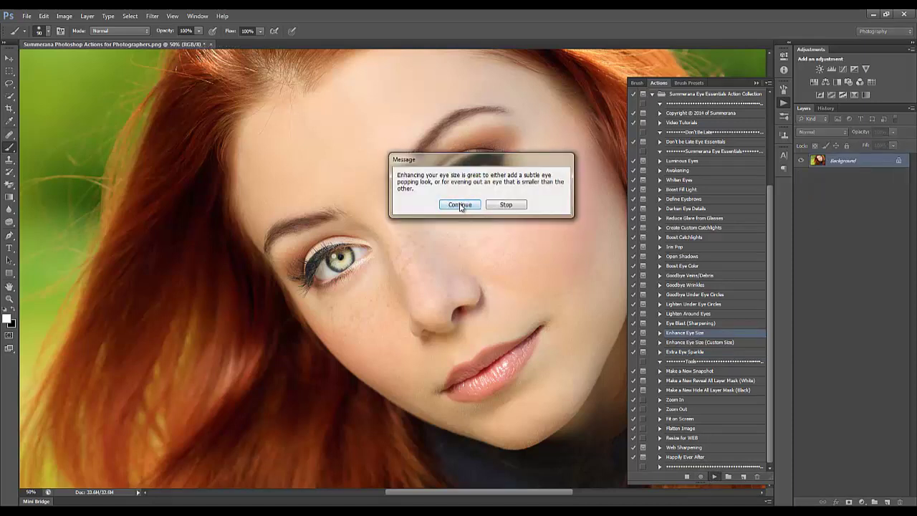
{"action": "left_click", "coordinate": [467, 204]}
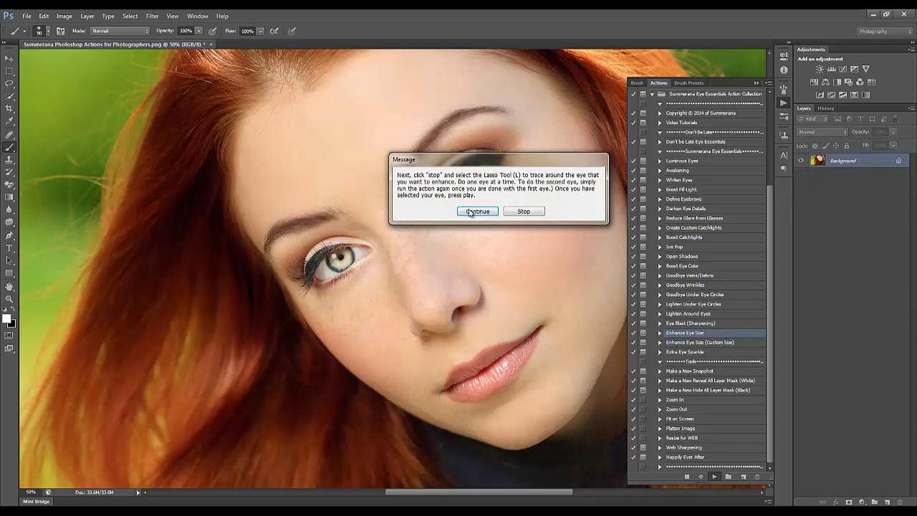
{"action": "left_click", "coordinate": [521, 212]}
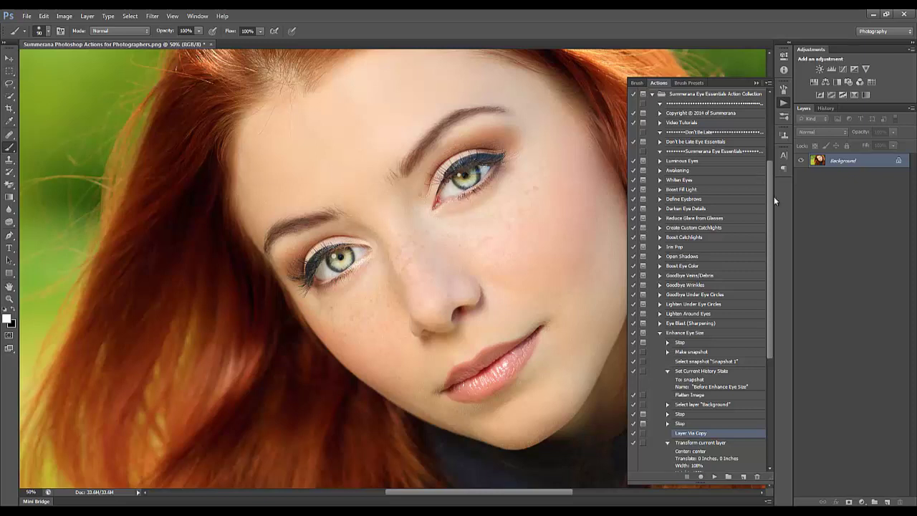
{"action": "left_click_drag", "start_coordinate": [772, 191], "coordinate": [777, 269]}
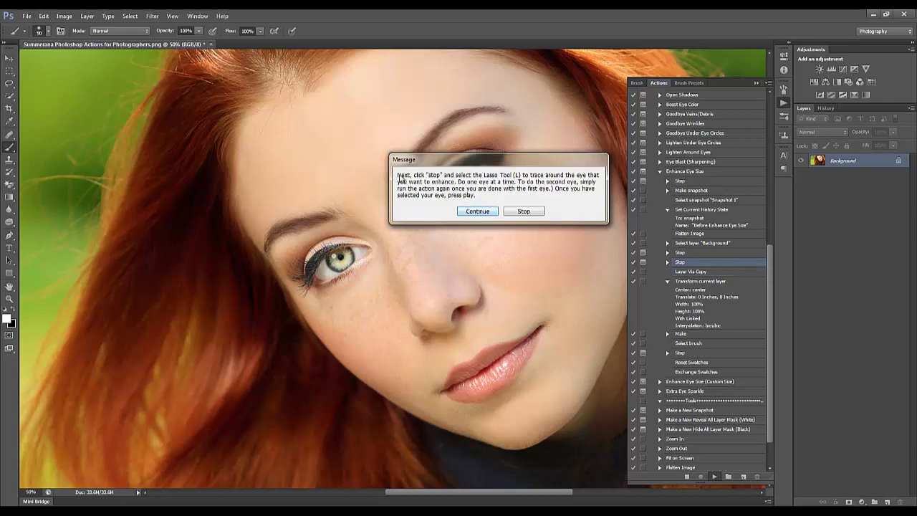
{"action": "left_click", "coordinate": [524, 212]}
Trace around the higher eye with the Lasso Tool and resume the Enhance Eye Size action to enlarge it to 108% on a masked layer.
{"action": "key", "text": "l"}
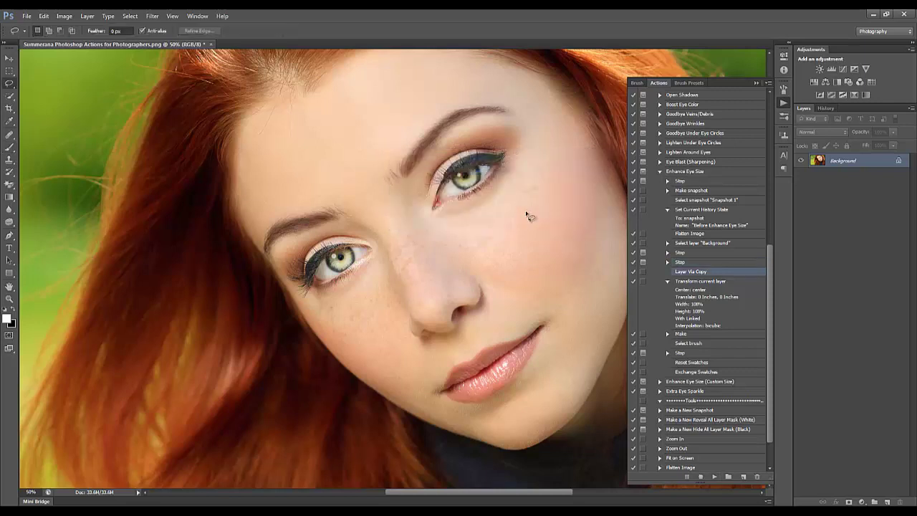
{"action": "right_click", "coordinate": [12, 87]}
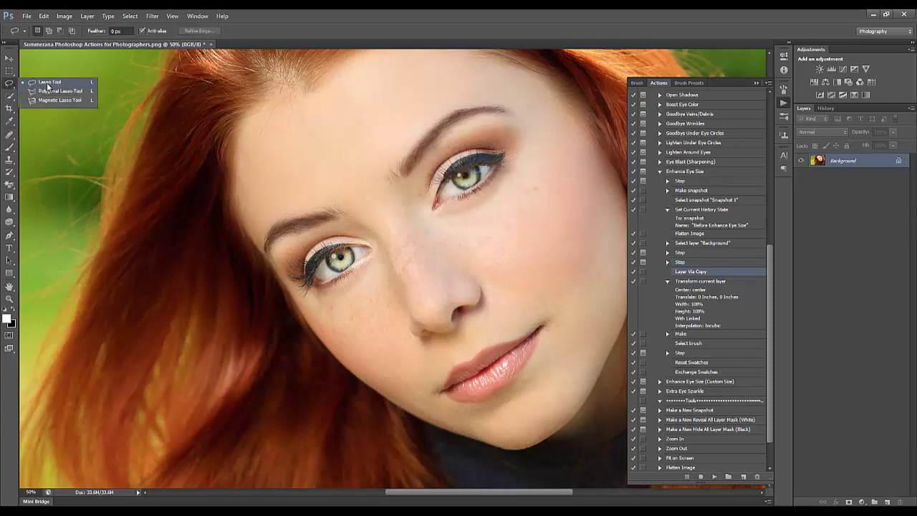
{"action": "left_click", "coordinate": [47, 84]}
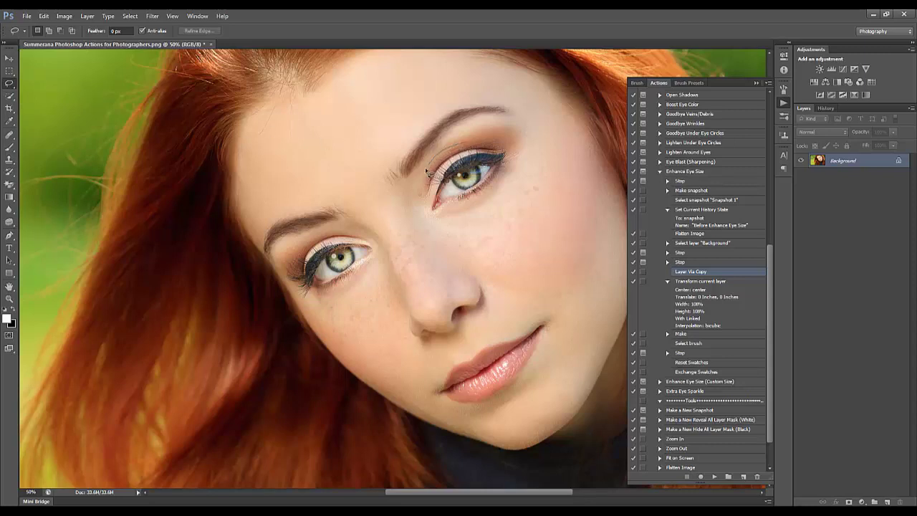
{"action": "mouse_move", "coordinate": [426, 171]}
{"action": "left_mouse_down"}
{"action": "mouse_move", "coordinate": [434, 223]}
{"action": "mouse_move", "coordinate": [497, 191]}
{"action": "mouse_move", "coordinate": [518, 153]}
{"action": "mouse_move", "coordinate": [498, 138]}
{"action": "mouse_move", "coordinate": [469, 143]}
{"action": "left_mouse_up"}
{"action": "left_click", "coordinate": [714, 476]}
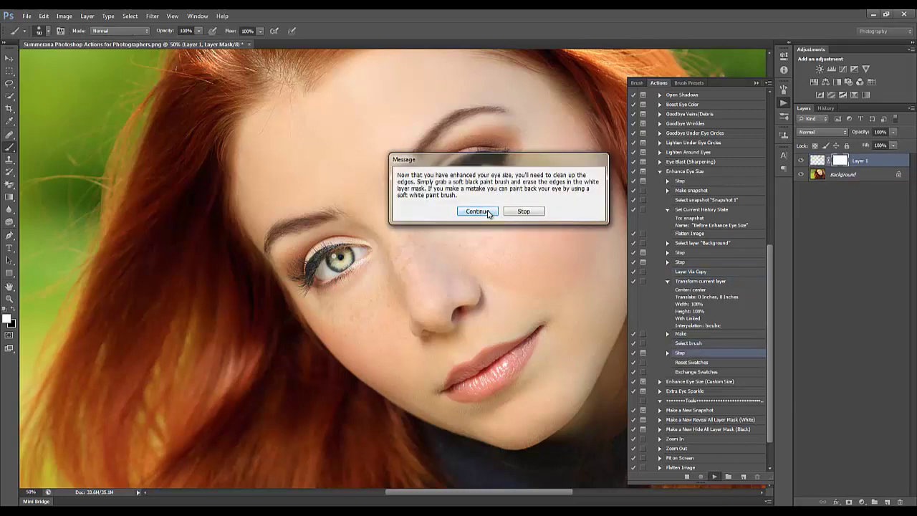
{"action": "left_click", "coordinate": [477, 212]}
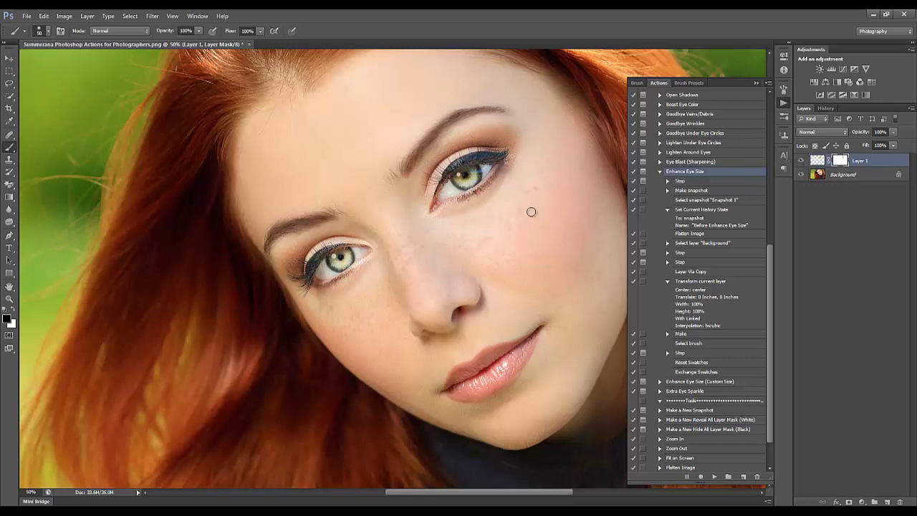
Play the Fit on Screen action to show the whole portrait.
{"action": "left_click", "coordinate": [198, 32]}
{"action": "left_click", "coordinate": [172, 41]}
{"action": "left_click", "coordinate": [198, 32]}
{"action": "left_click", "coordinate": [660, 172]}
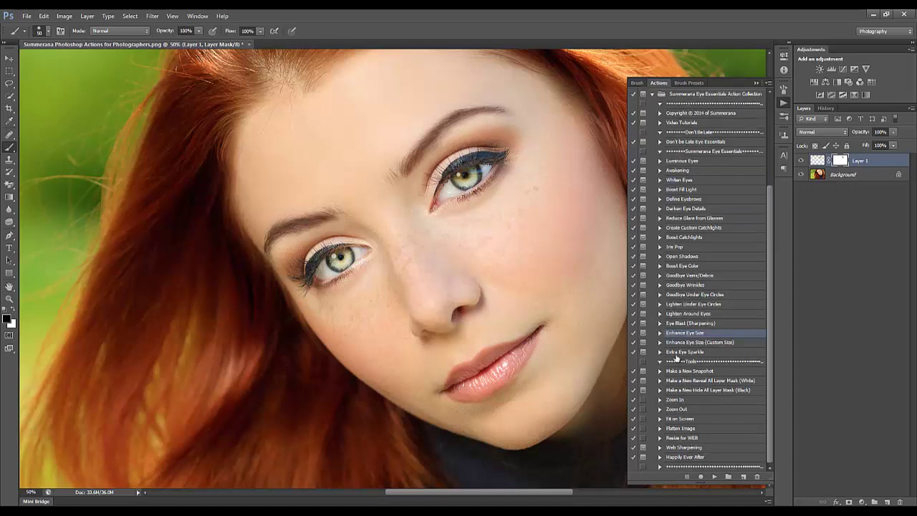
{"action": "left_click", "coordinate": [680, 418]}
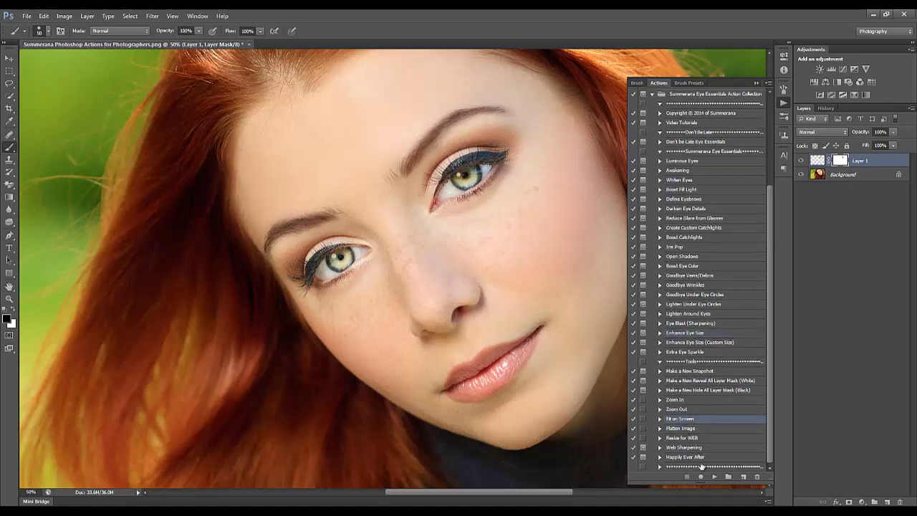
{"action": "left_click", "coordinate": [714, 477]}
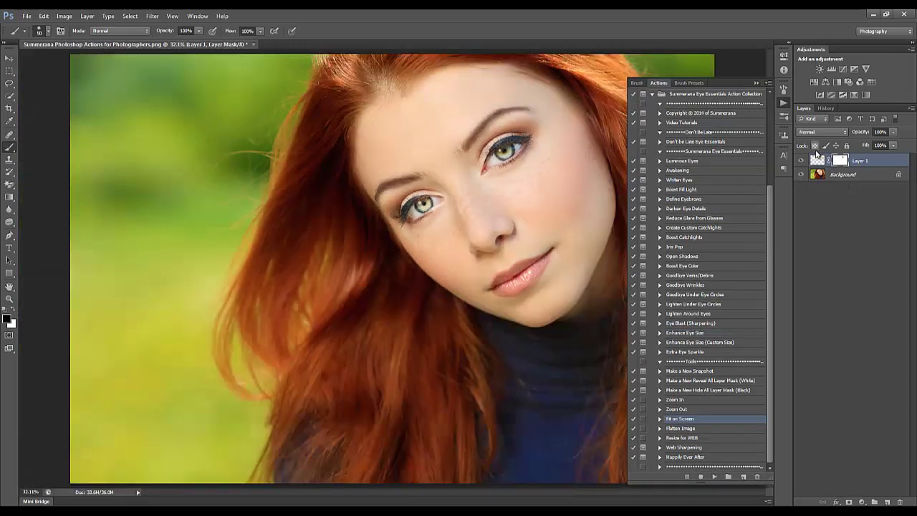
Compare the portrait with and without the enlarged eye on Layer 1, leaving the layer hidden.
{"action": "left_click", "coordinate": [802, 162]}
{"action": "left_click", "coordinate": [801, 162]}
{"action": "left_click", "coordinate": [802, 162]}
{"action": "left_click", "coordinate": [802, 162]}
{"action": "left_click", "coordinate": [801, 162]}
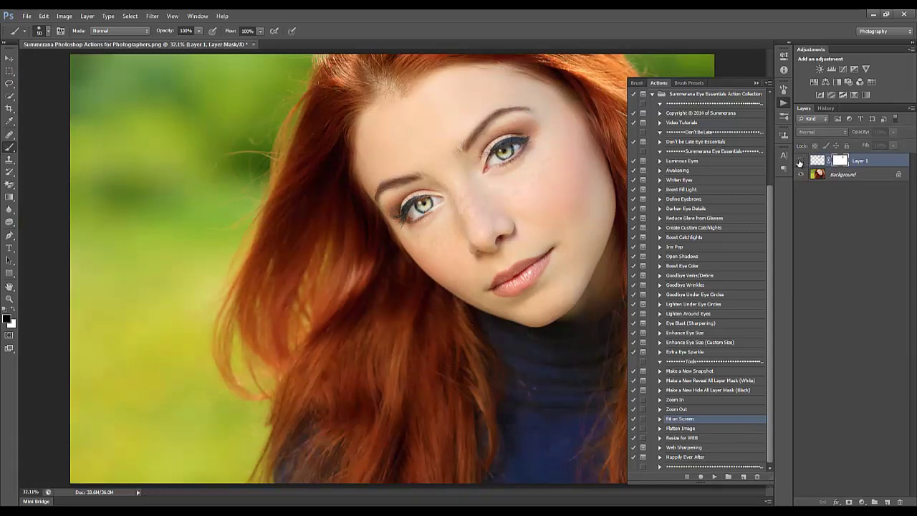
{"action": "left_click", "coordinate": [801, 162]}
{"action": "left_click", "coordinate": [800, 162]}
Start the Enhance Eye Size (Custom Size) action, let it flatten the layers, and stop it where an eye selection is needed.
{"action": "left_click", "coordinate": [691, 344]}
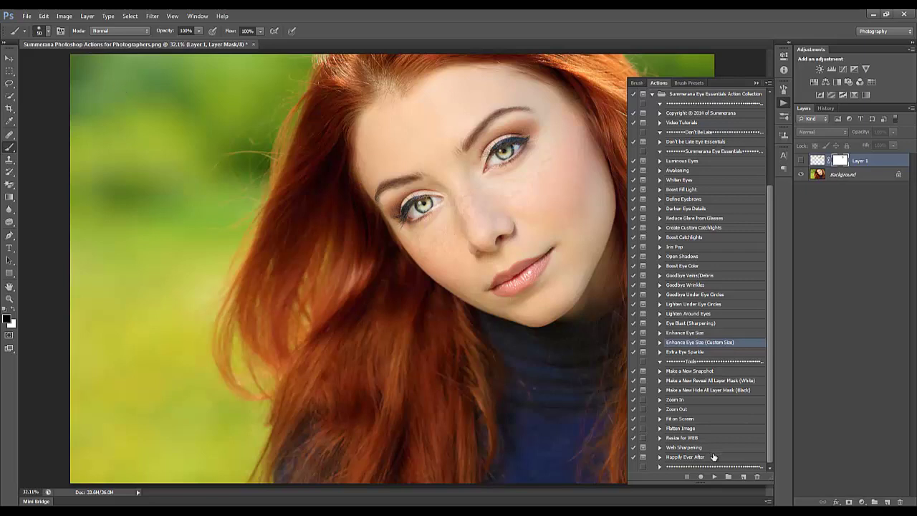
{"action": "left_click", "coordinate": [714, 476]}
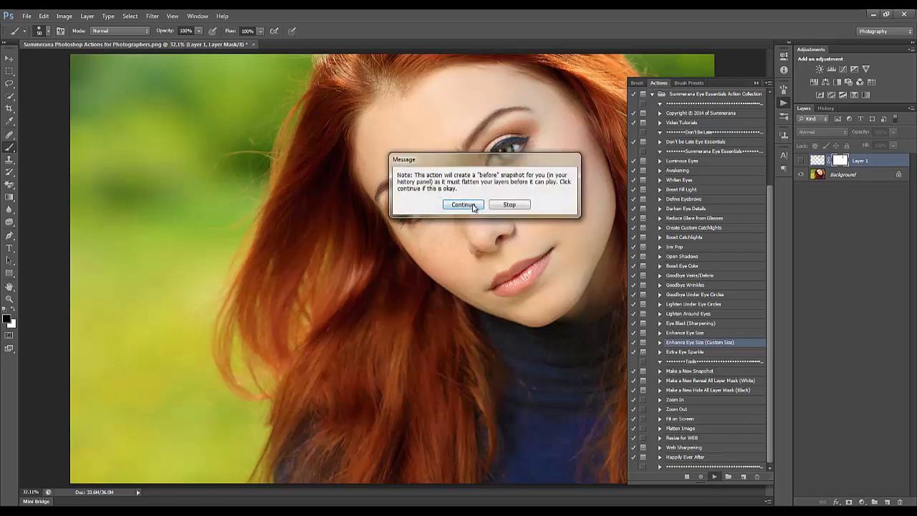
{"action": "left_click", "coordinate": [473, 206]}
{"action": "left_click", "coordinate": [453, 202]}
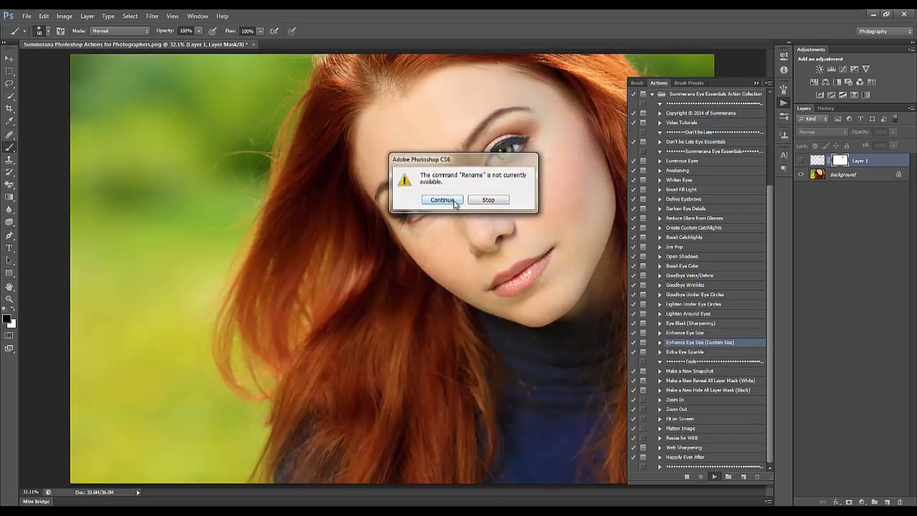
{"action": "left_click", "coordinate": [454, 204]}
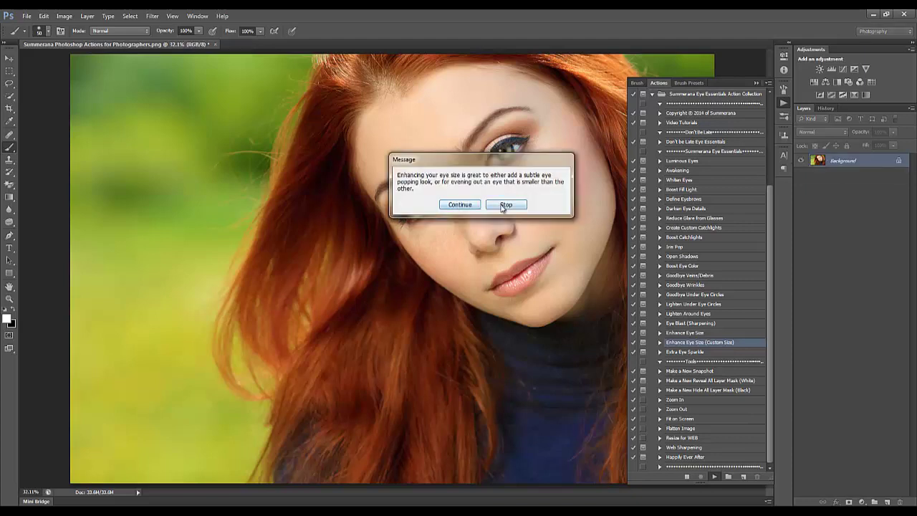
{"action": "left_click", "coordinate": [469, 208]}
{"action": "left_click", "coordinate": [512, 211]}
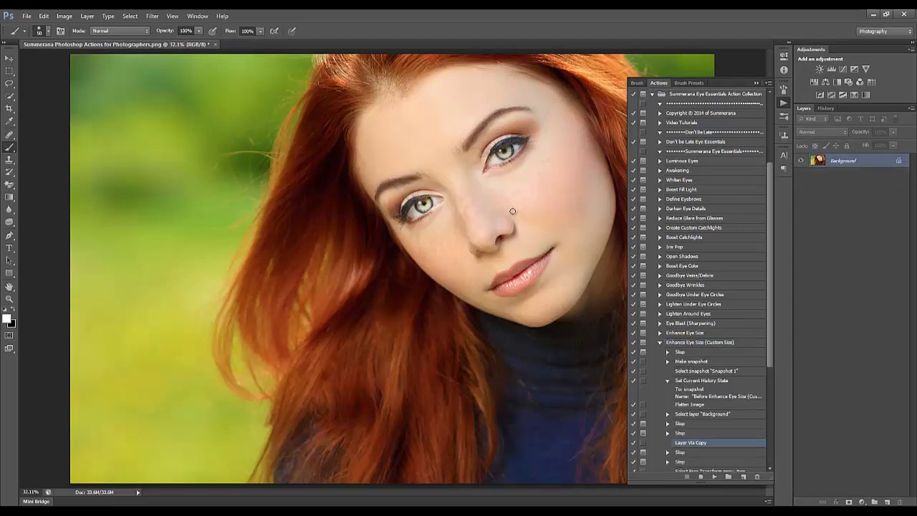
Trace around the higher eye with the Lasso Tool and resume the action to copy it to a layer in Free Transform.
{"action": "key", "text": "l"}
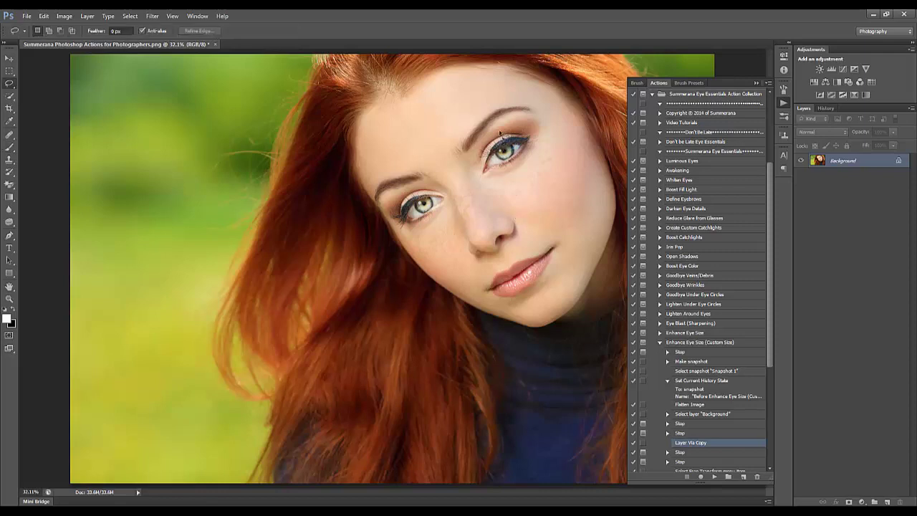
{"action": "mouse_move", "coordinate": [485, 146]}
{"action": "left_mouse_down"}
{"action": "mouse_move", "coordinate": [478, 172]}
{"action": "mouse_move", "coordinate": [504, 179]}
{"action": "mouse_move", "coordinate": [529, 160]}
{"action": "mouse_move", "coordinate": [536, 136]}
{"action": "mouse_move", "coordinate": [495, 137]}
{"action": "left_mouse_up"}
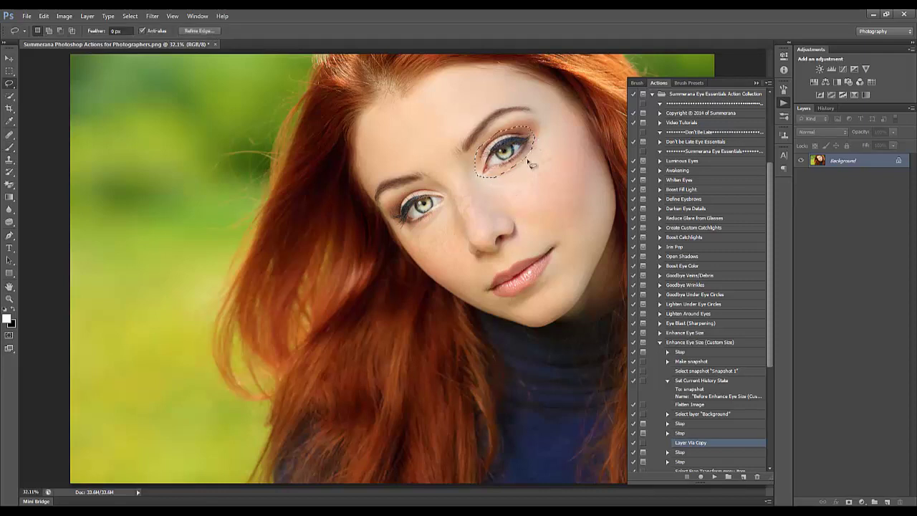
{"action": "left_click", "coordinate": [713, 477]}
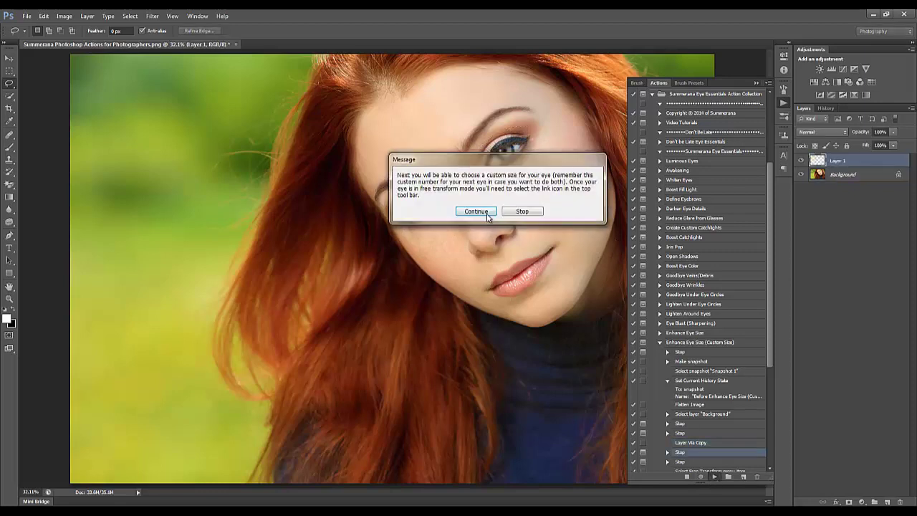
{"action": "left_click", "coordinate": [473, 211]}
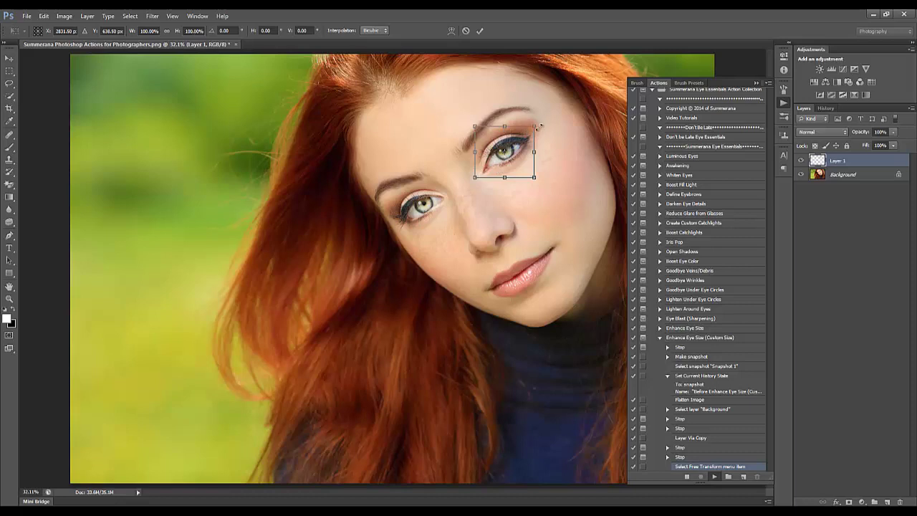
Try enlarging the copied eye freehand to about 107.7%, and undo the scaling.
{"action": "left_click_drag", "start_coordinate": [536, 126], "coordinate": [540, 122]}
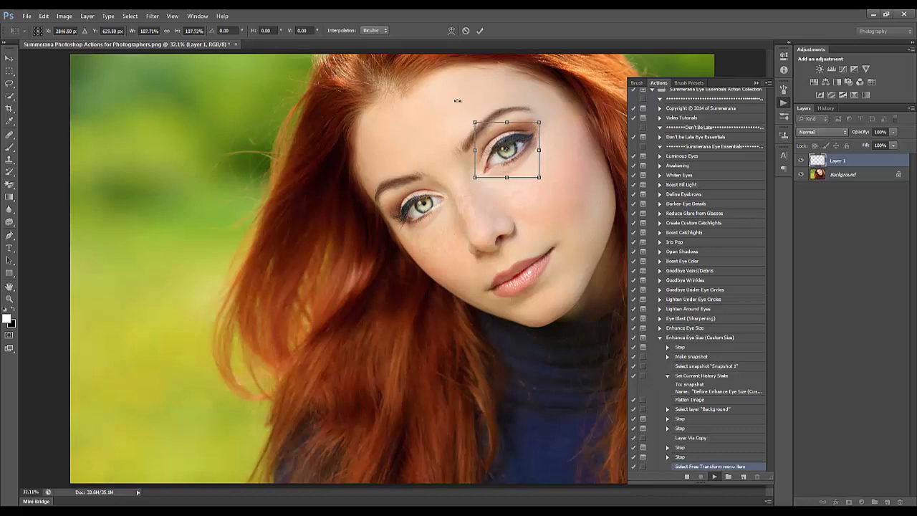
{"action": "left_click", "coordinate": [44, 16]}
{"action": "left_click", "coordinate": [48, 27]}
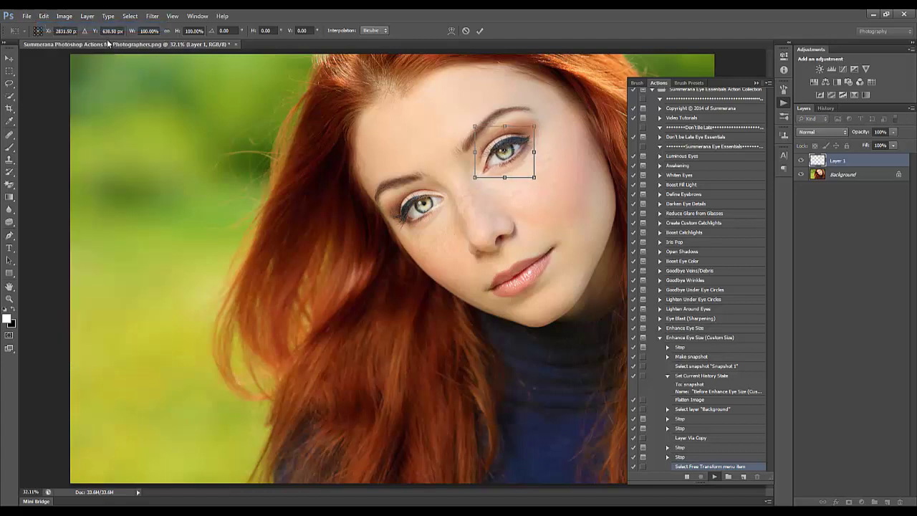
Scale the copied eye proportionally by value, trying 102% and 10%, and let the action finish by adding a layer mask.
{"action": "left_click", "coordinate": [148, 31]}
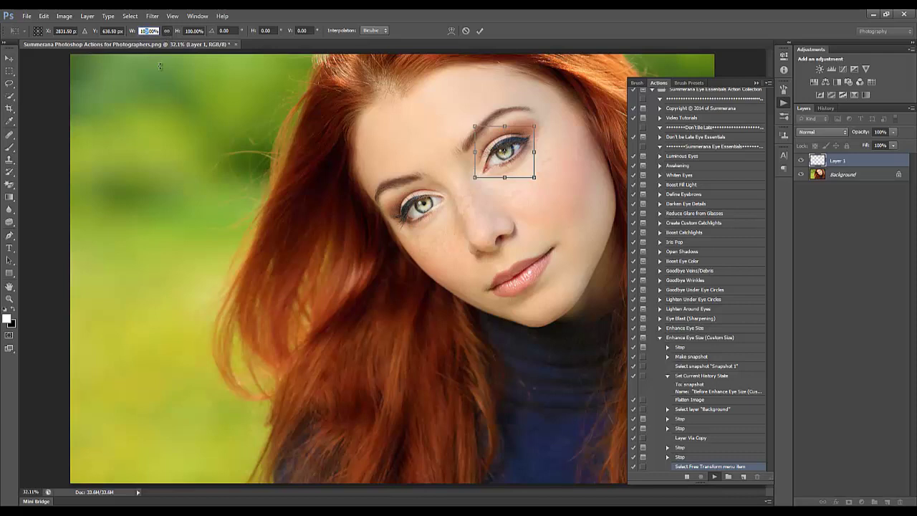
{"action": "type", "text": "2"}
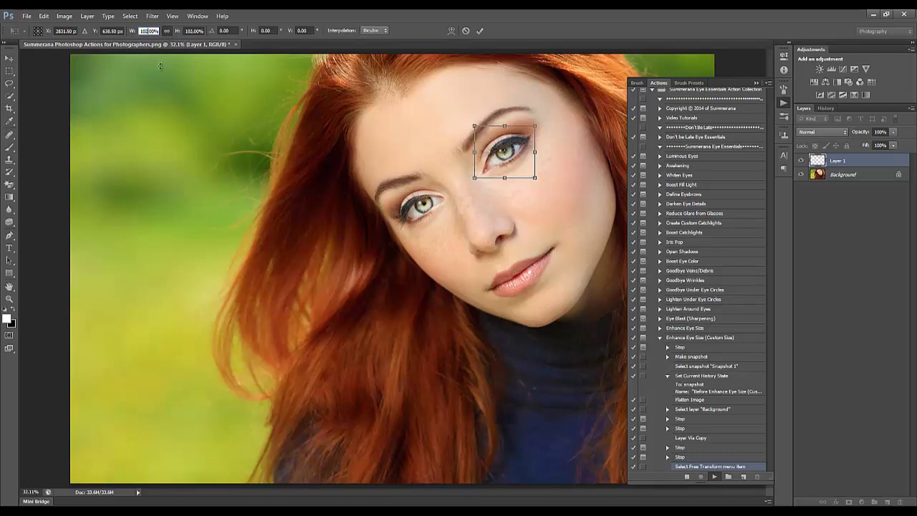
{"action": "key", "text": "Down"}
{"action": "type", "text": "10"}
{"action": "key", "text": "Return"}
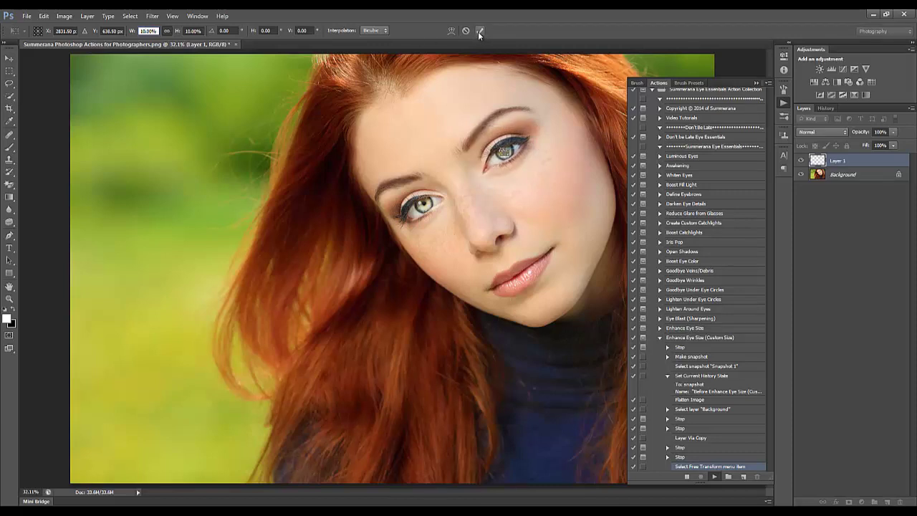
{"action": "key", "text": "ctrl+z"}
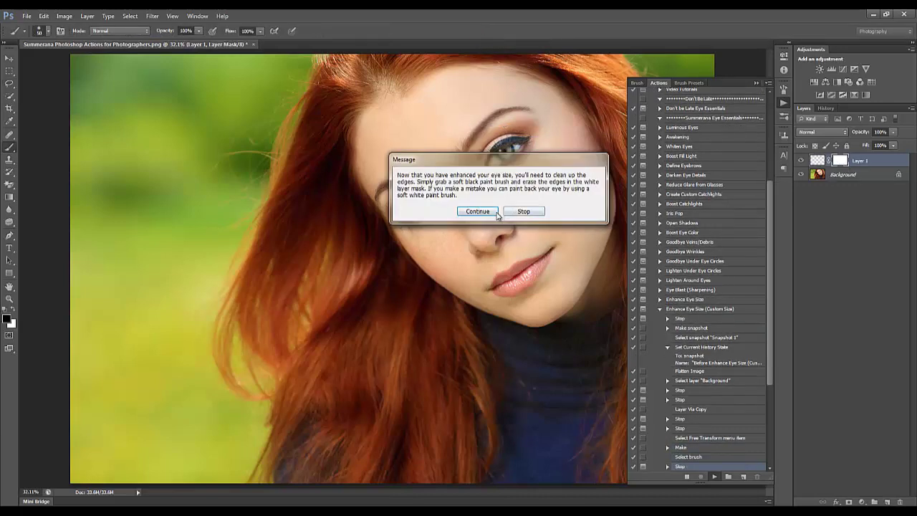
{"action": "left_click", "coordinate": [481, 209]}
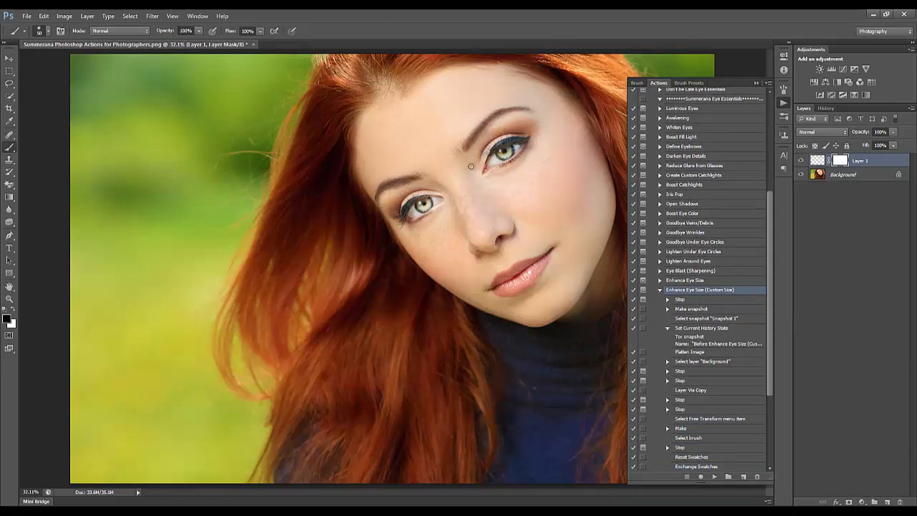
Check the custom-size eye against the layer beneath by toggling Layer 1, and collapse the finished action's list of commands.
{"action": "left_click", "coordinate": [802, 161]}
{"action": "left_click", "coordinate": [801, 161]}
{"action": "left_click", "coordinate": [660, 289]}
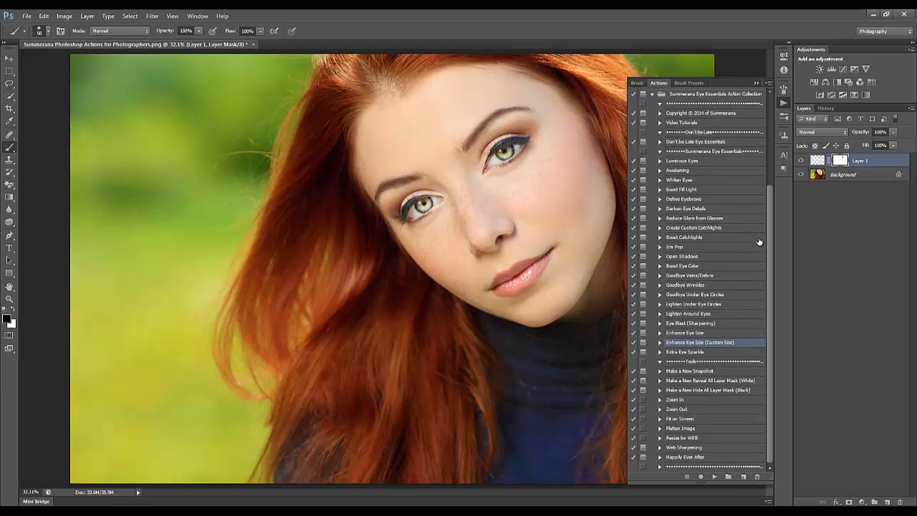
Compare the original opening snapshot with the latest Brush Tool history state several times, and return to the latest state and the layer list.
{"action": "left_click", "coordinate": [826, 108]}
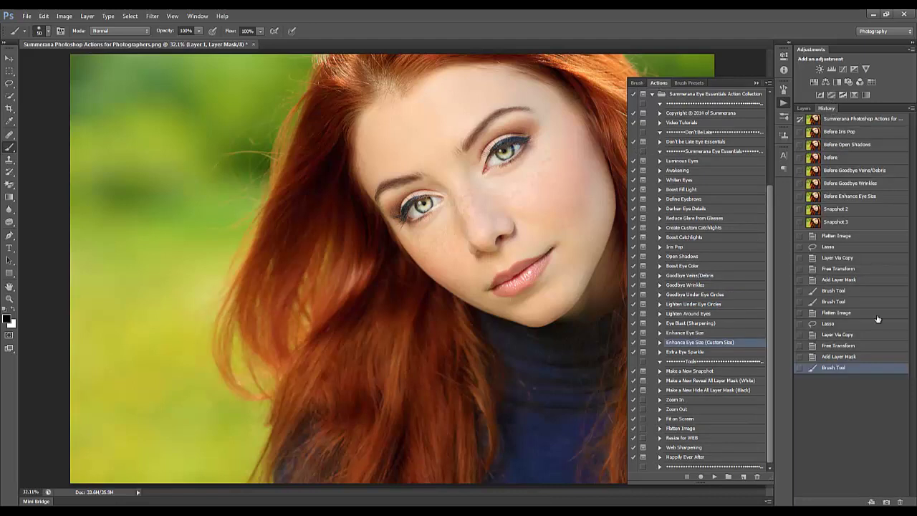
{"action": "left_click", "coordinate": [850, 120]}
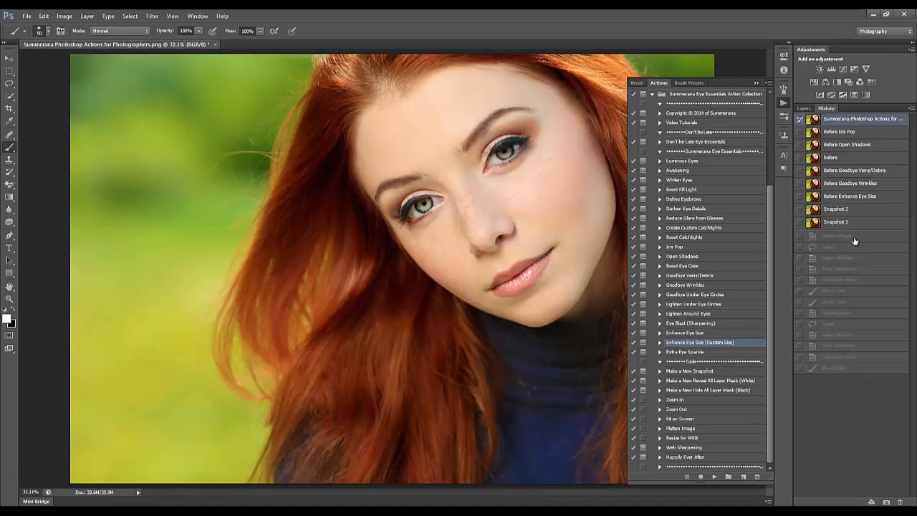
{"action": "left_click", "coordinate": [853, 368]}
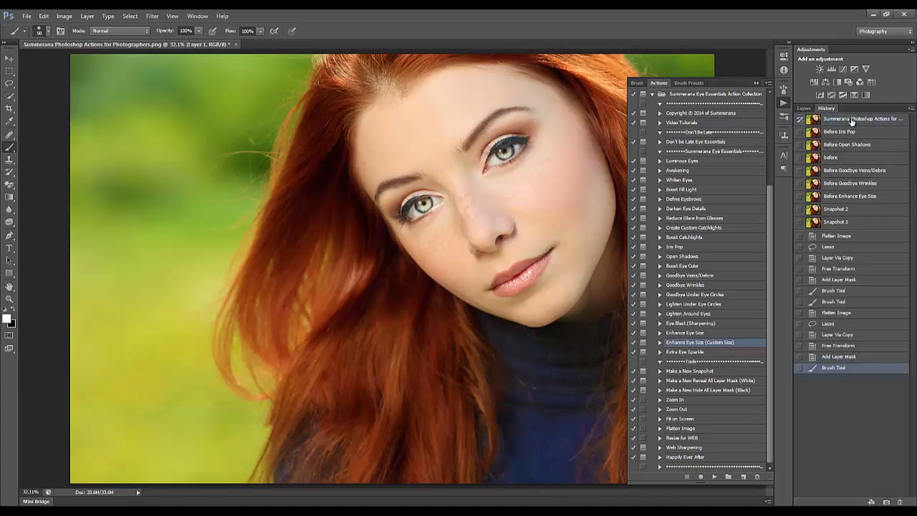
{"action": "left_click", "coordinate": [851, 120]}
{"action": "left_click", "coordinate": [854, 369]}
{"action": "left_click", "coordinate": [843, 120]}
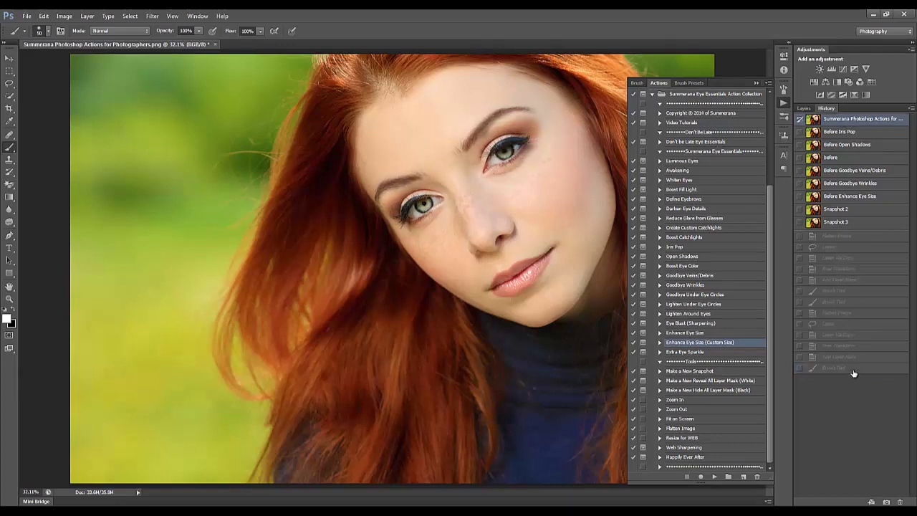
{"action": "left_click", "coordinate": [853, 370]}
{"action": "left_click", "coordinate": [800, 108]}
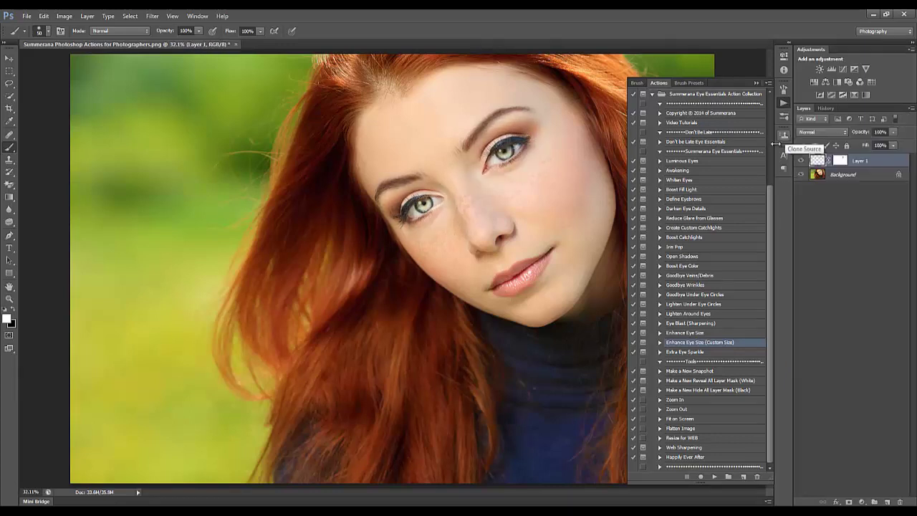